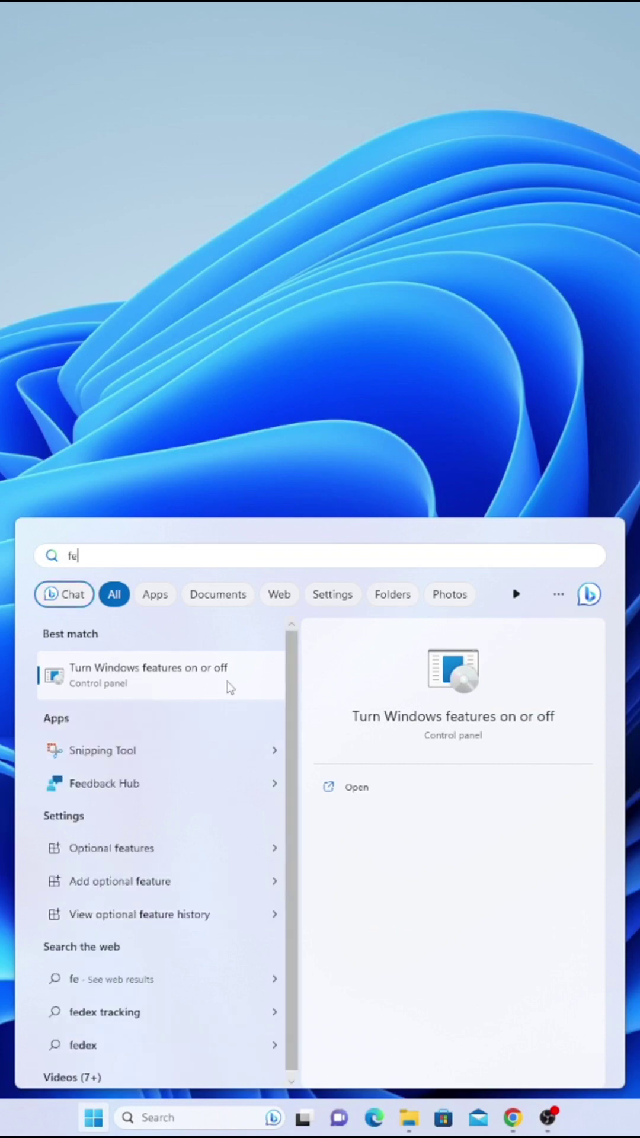
- Open 'Turn Windows features on or off' from the Start search results for 'fe'
{"action": "left_click", "coordinate": [178, 692]}
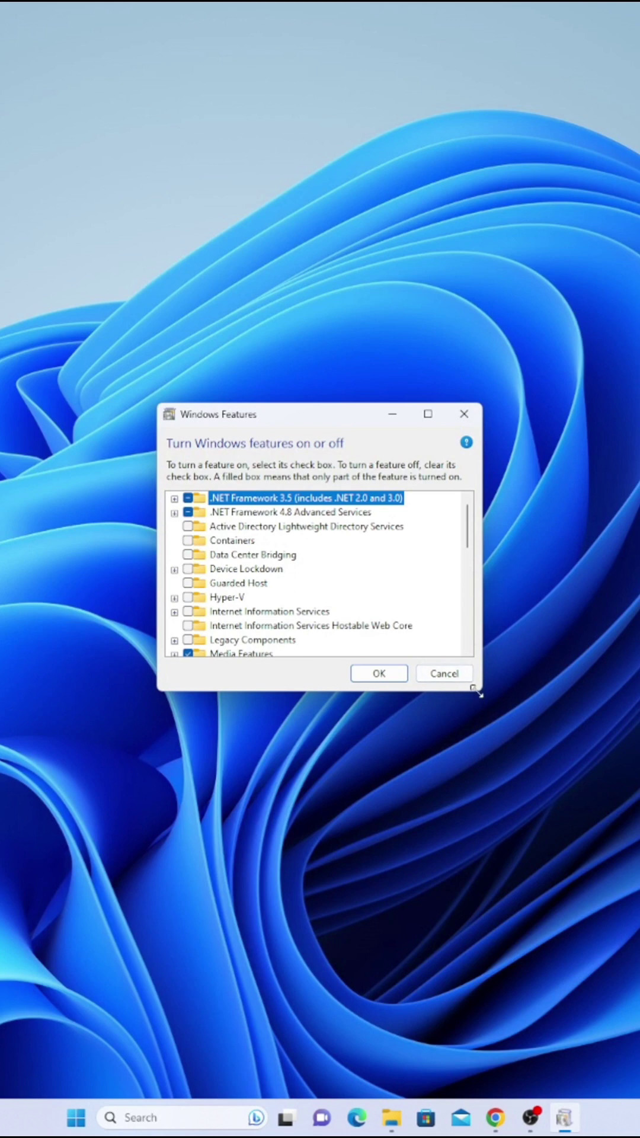
- Enlarge Windows Features, tick Hyper-V and Virtual Machine Platform, apply with OK, and choose Don't restart
{"action": "left_click_drag", "start_coordinate": [478, 693], "coordinate": [503, 936]}
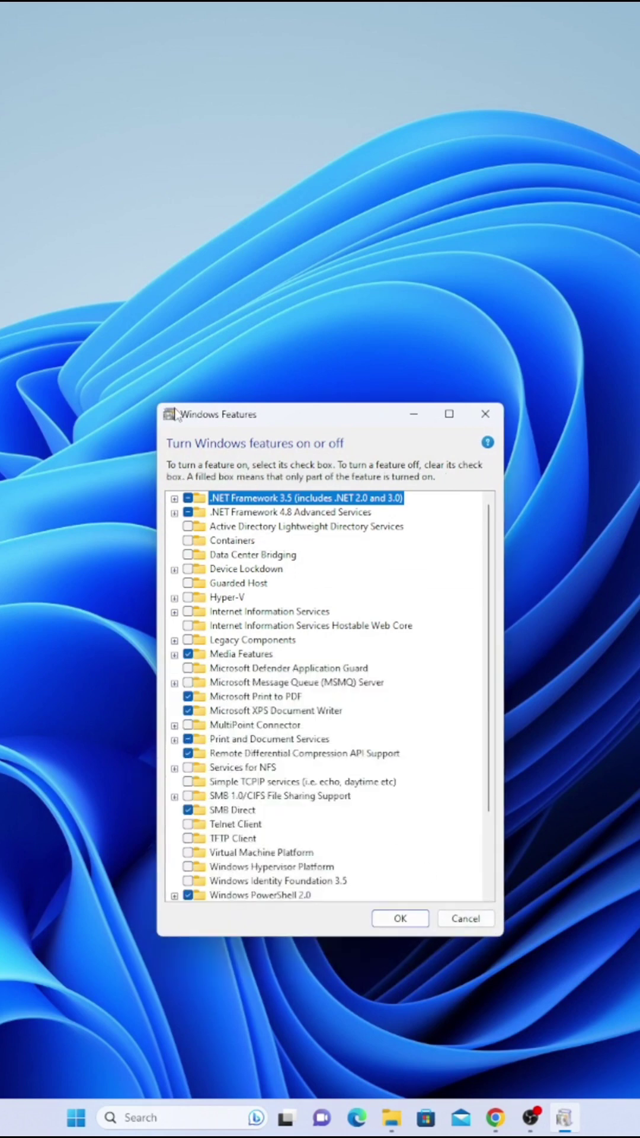
{"action": "left_click_drag", "start_coordinate": [153, 404], "coordinate": [63, 373]}
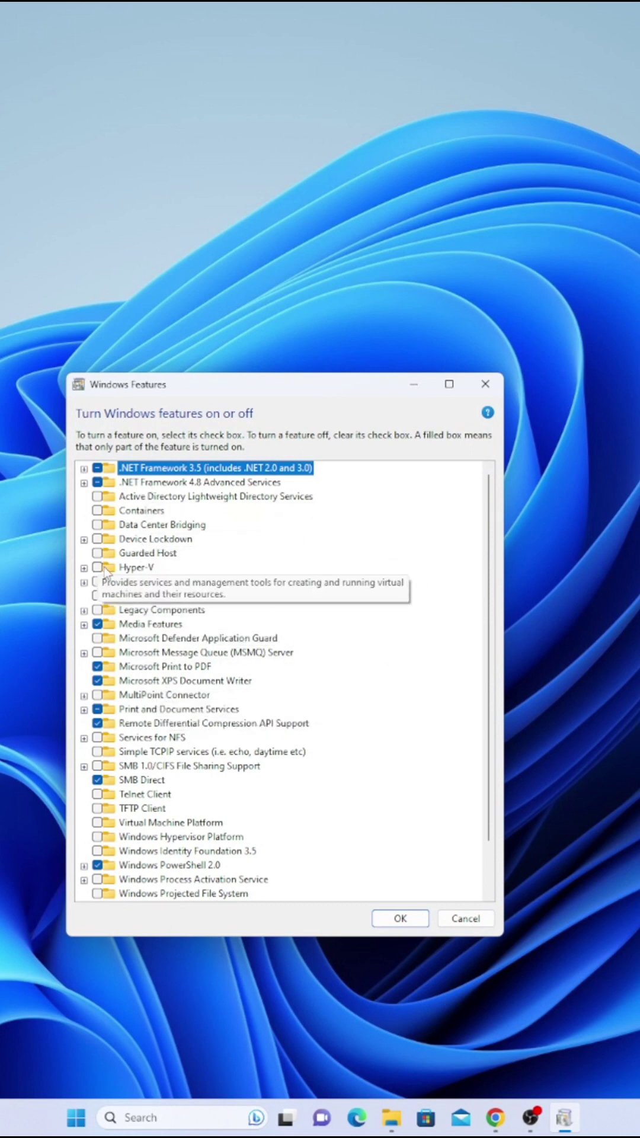
{"action": "mouse_move", "coordinate": [152, 568]}
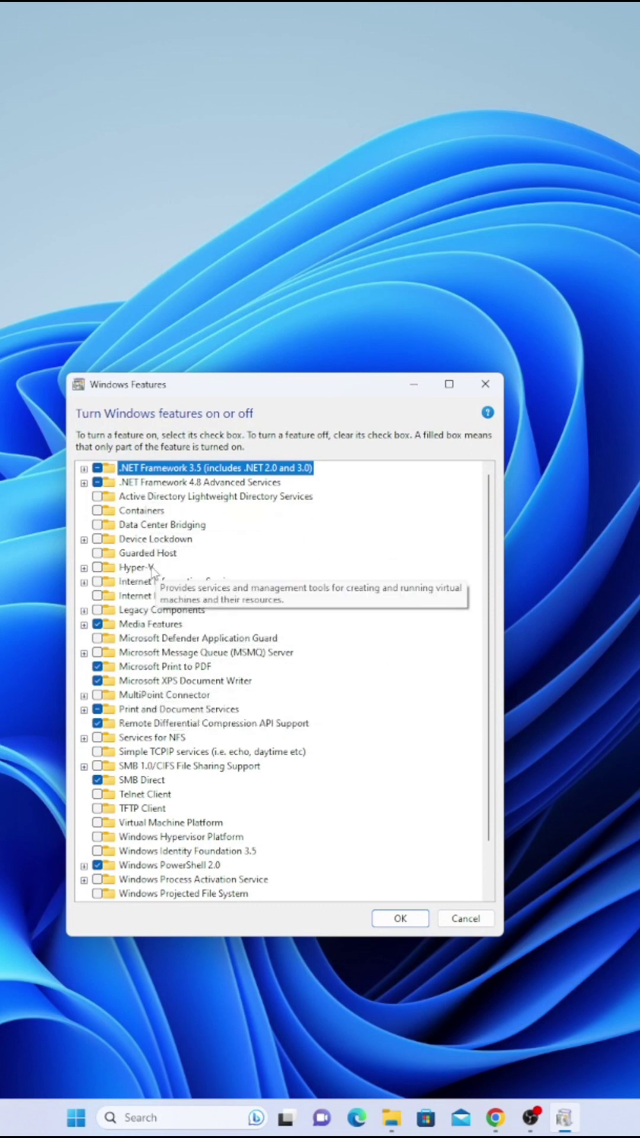
{"action": "left_click", "coordinate": [97, 568]}
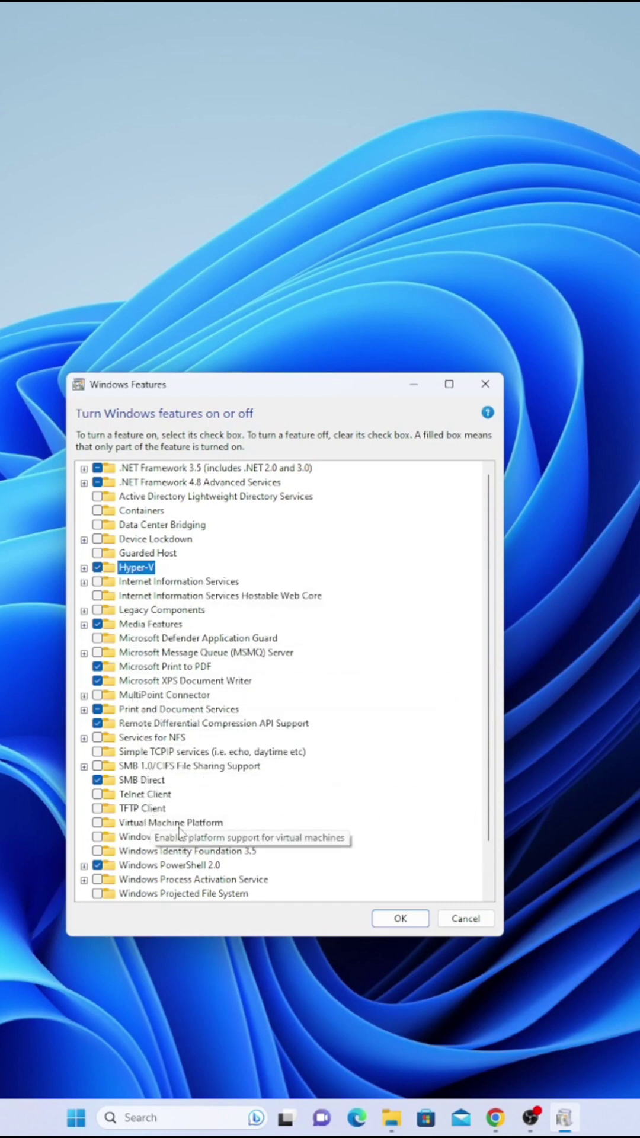
{"action": "left_click", "coordinate": [98, 823]}
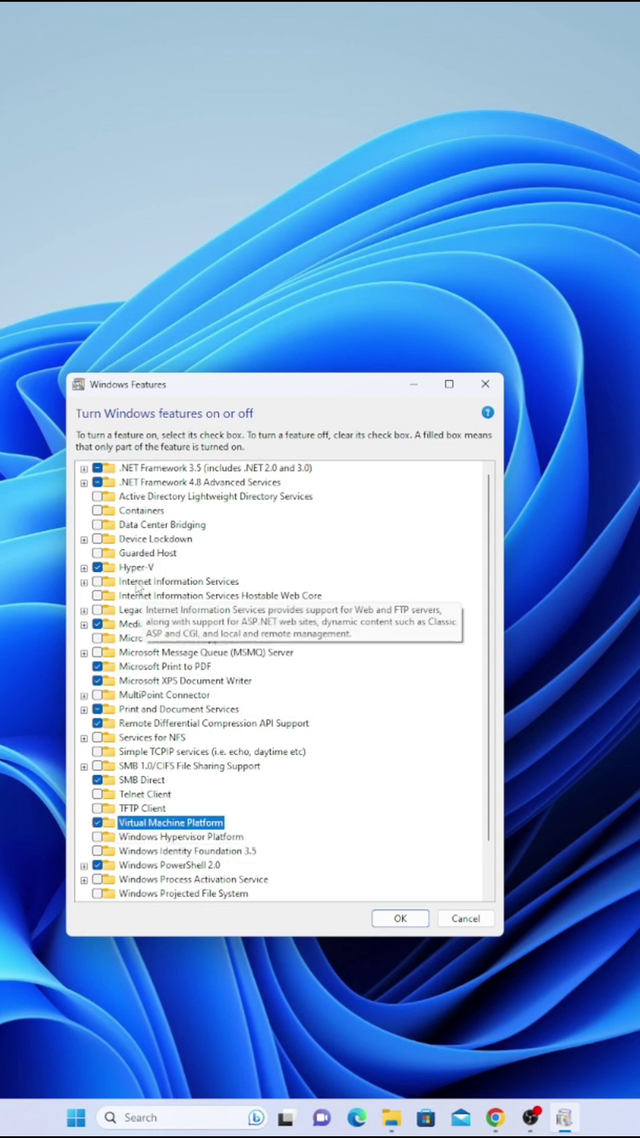
{"action": "left_click", "coordinate": [400, 918]}
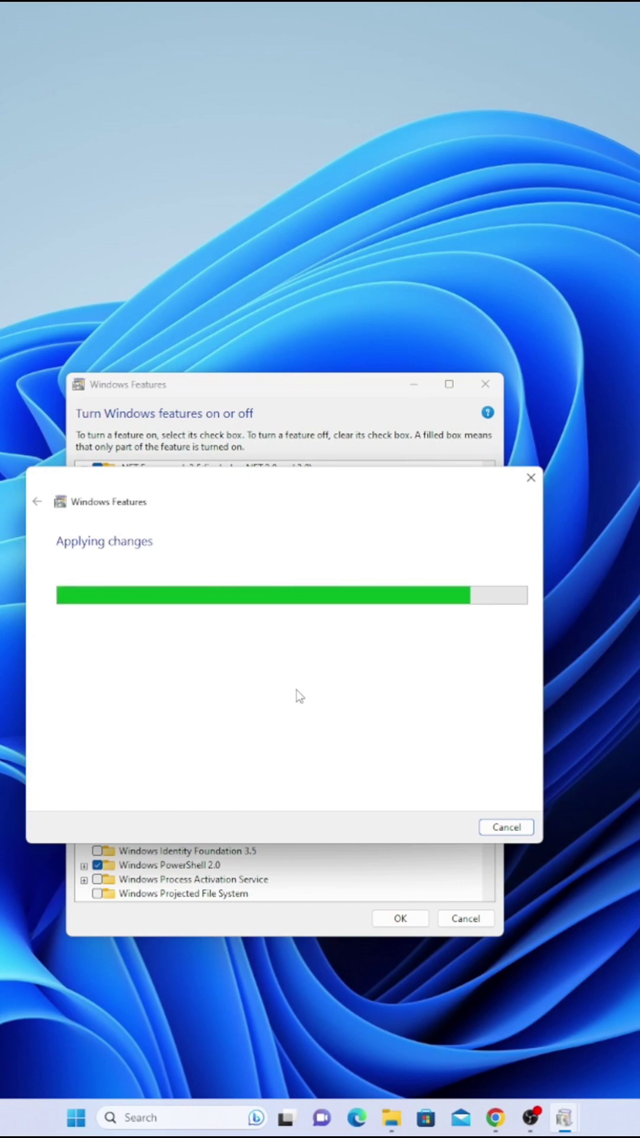
{"action": "left_click", "coordinate": [501, 830]}
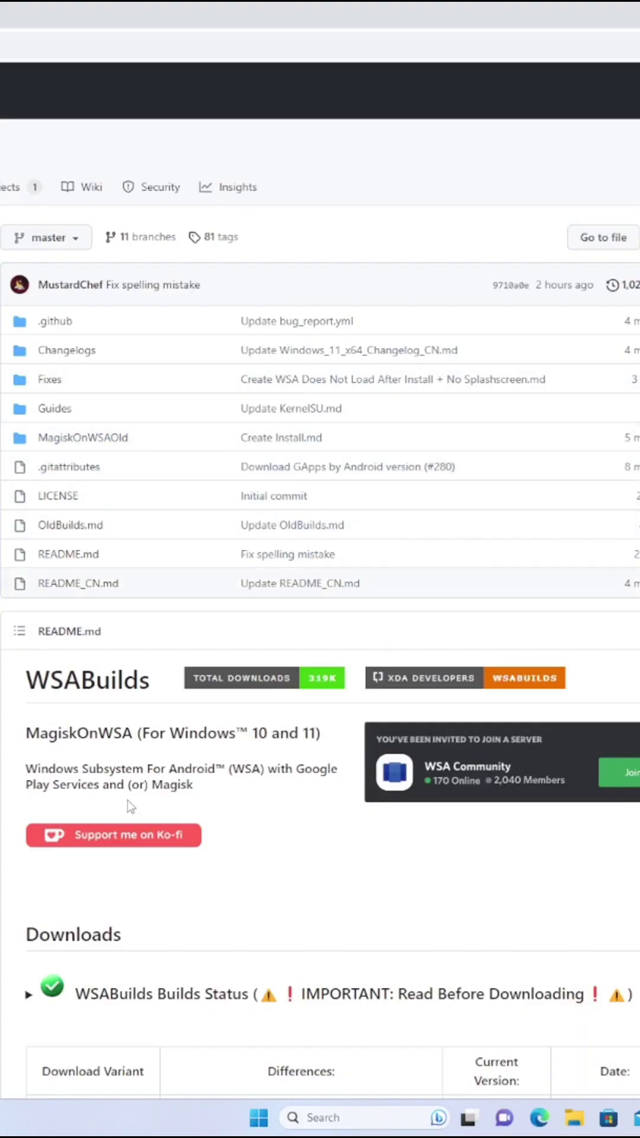
- Read through the WSABuilds requirements, highlighting the RAM and GPU requirement text
{"action": "scroll", "coordinate": [11, 785], "scroll_direction": "down", "scroll_amount": 5}
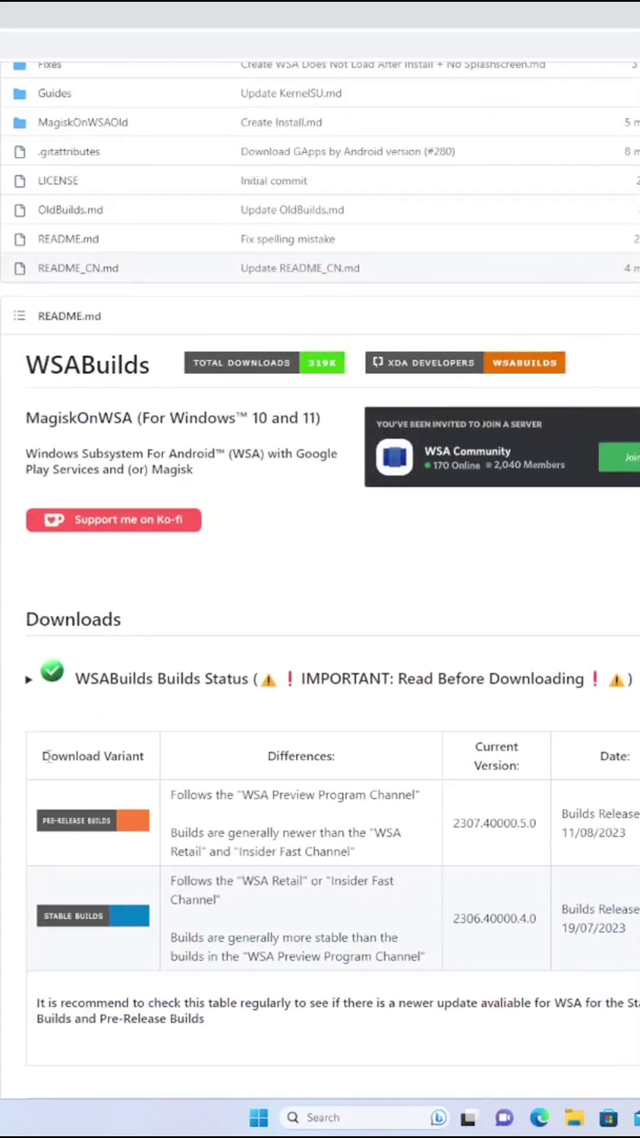
{"action": "scroll", "coordinate": [48, 757], "scroll_direction": "down", "scroll_amount": 8}
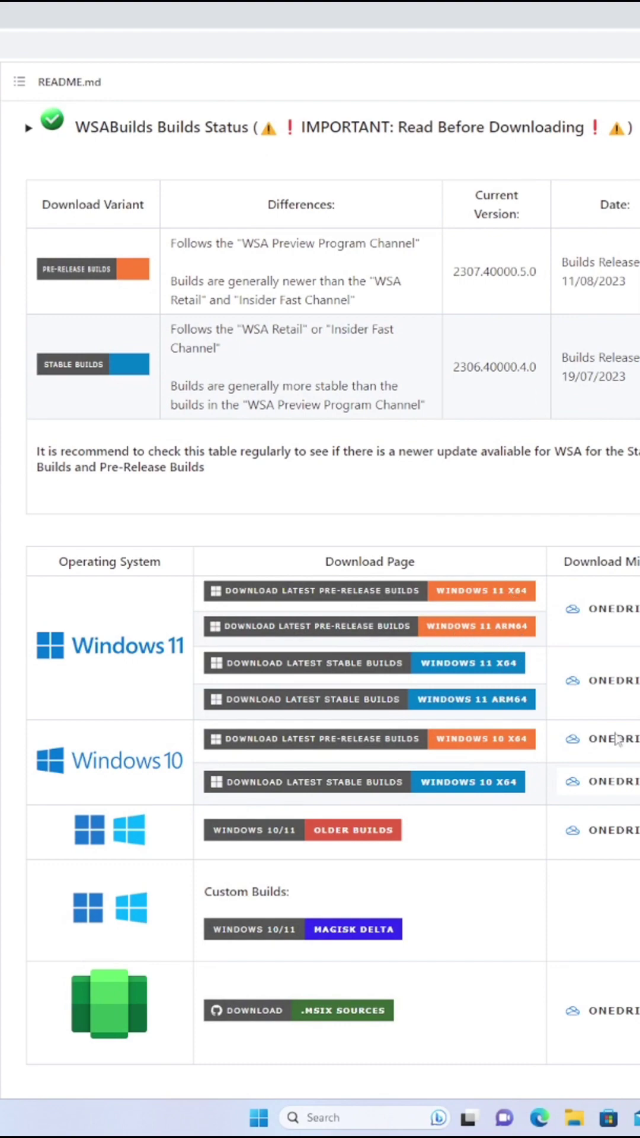
{"action": "scroll", "coordinate": [616, 738], "scroll_direction": "down", "scroll_amount": 3}
{"action": "scroll", "coordinate": [320, 593], "scroll_direction": "down", "scroll_amount": 7}
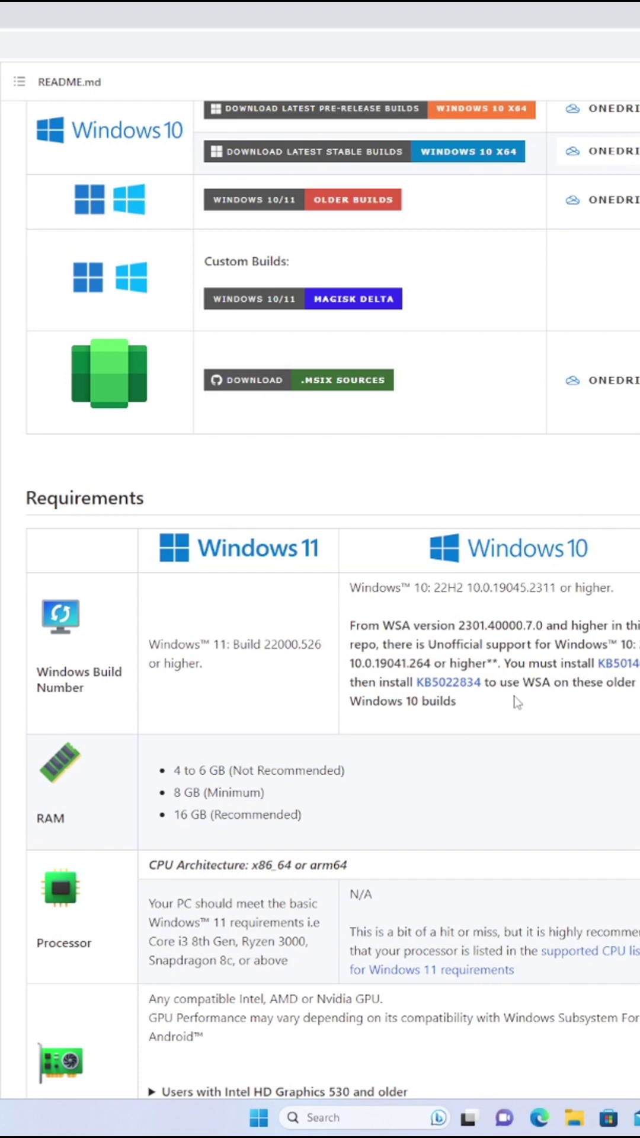
{"action": "scroll", "coordinate": [292, 770], "scroll_direction": "down", "scroll_amount": 1}
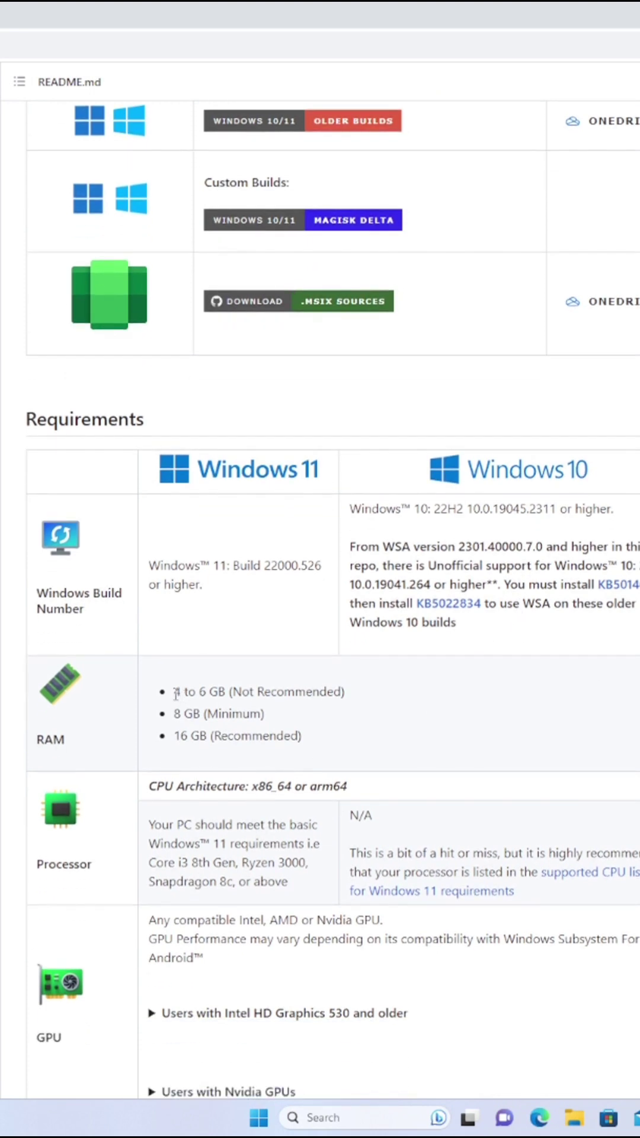
{"action": "left_click_drag", "start_coordinate": [176, 693], "coordinate": [320, 748]}
{"action": "left_click", "coordinate": [397, 754]}
{"action": "scroll", "coordinate": [399, 747], "scroll_direction": "down", "scroll_amount": 2}
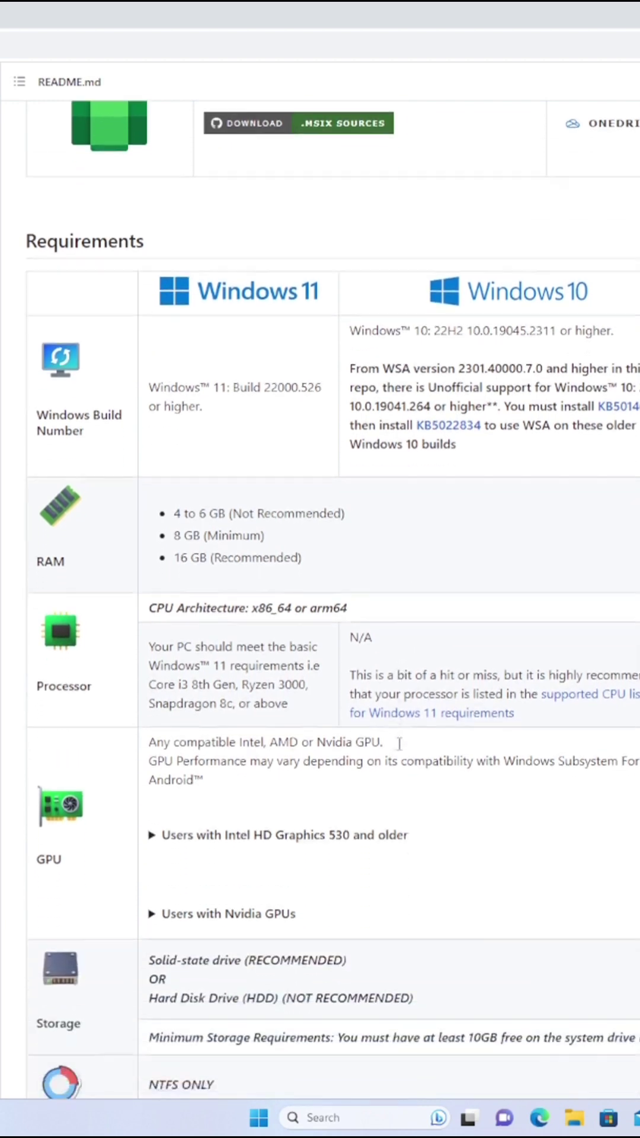
{"action": "scroll", "coordinate": [399, 743], "scroll_direction": "down", "scroll_amount": 1}
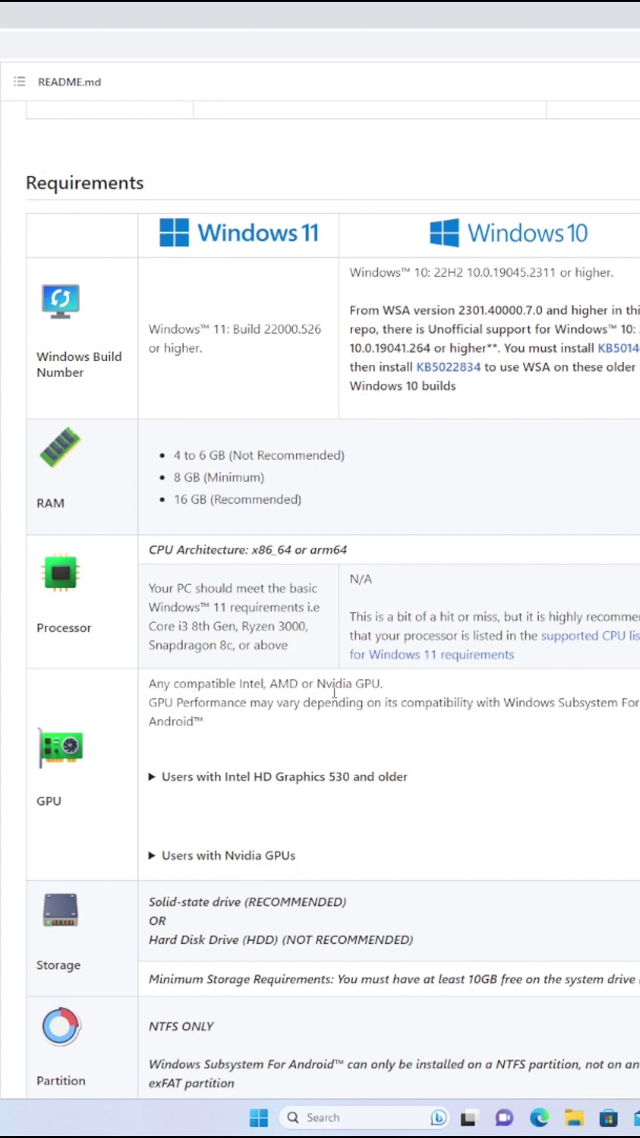
{"action": "left_click_drag", "start_coordinate": [170, 681], "coordinate": [340, 720]}
{"action": "left_click", "coordinate": [460, 738]}
{"action": "scroll", "coordinate": [230, 876], "scroll_direction": "down", "scroll_amount": 2}
{"action": "scroll", "coordinate": [230, 876], "scroll_direction": "down", "scroll_amount": 3}
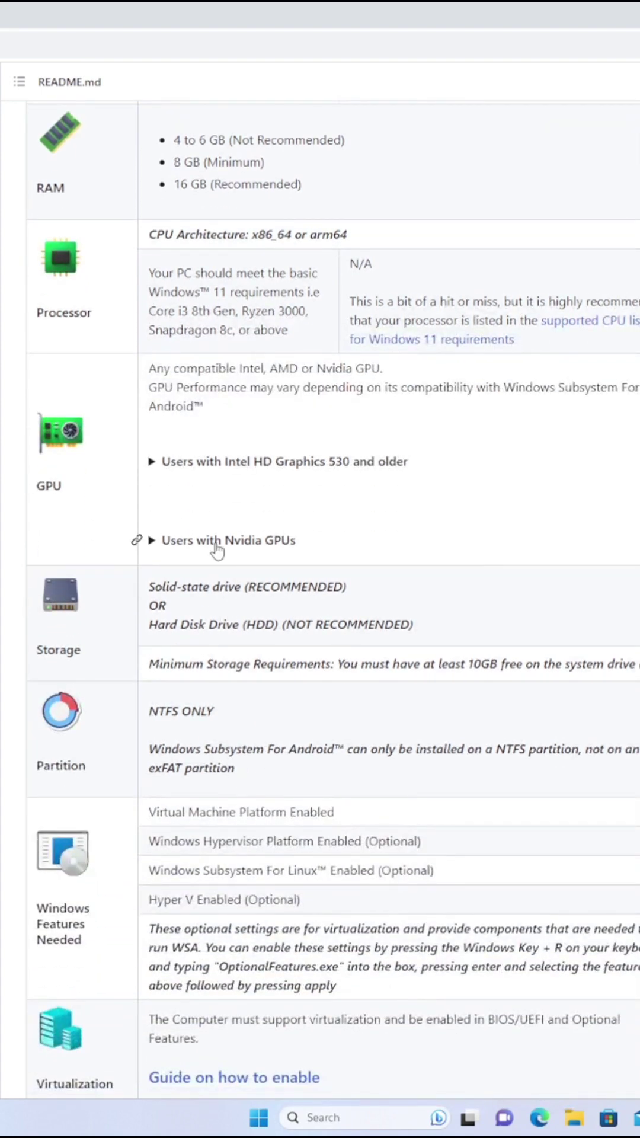
- Expand the Nvidia GPU, Intel HD Graphics 530 and Installation notes, then scroll back to the download table
{"action": "left_click", "coordinate": [219, 540]}
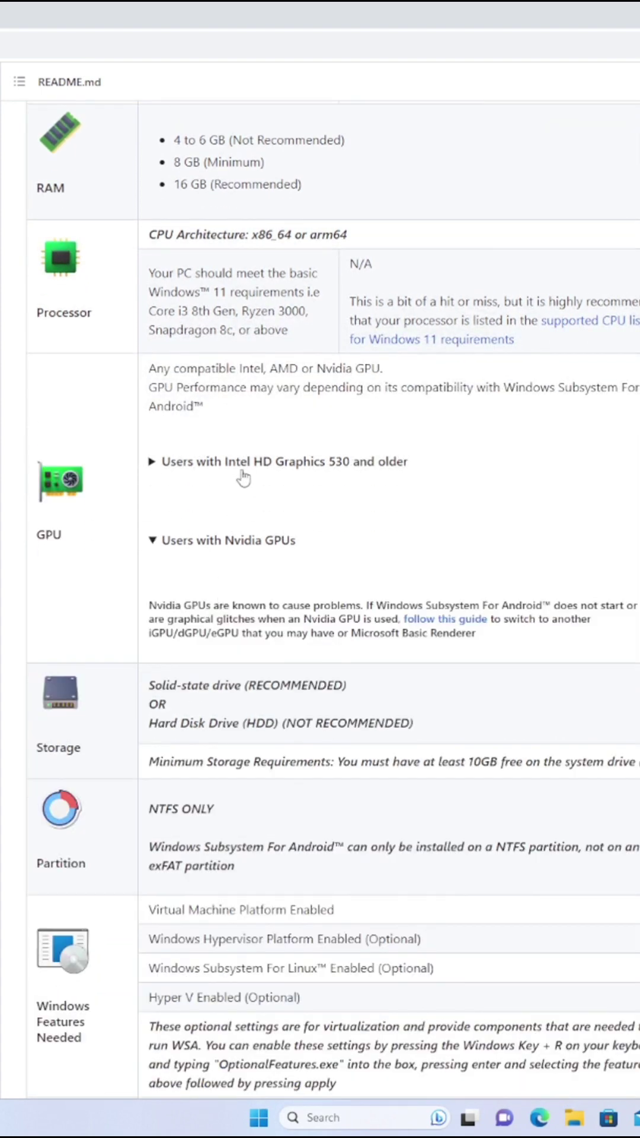
{"action": "left_click", "coordinate": [241, 471]}
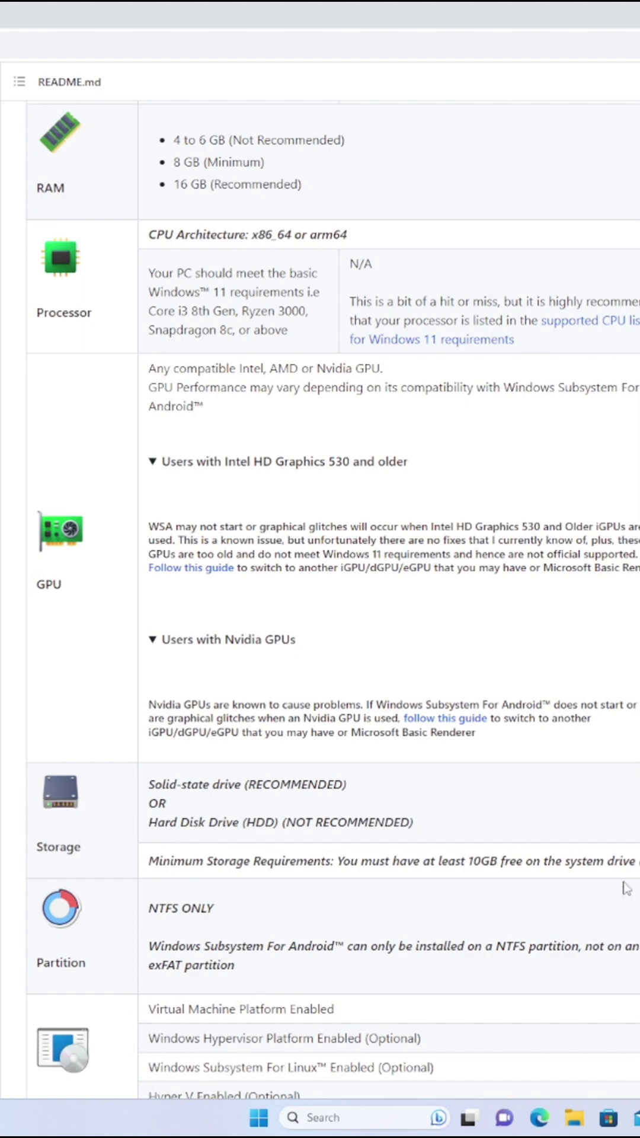
{"action": "scroll", "coordinate": [627, 888], "scroll_direction": "down", "scroll_amount": 8}
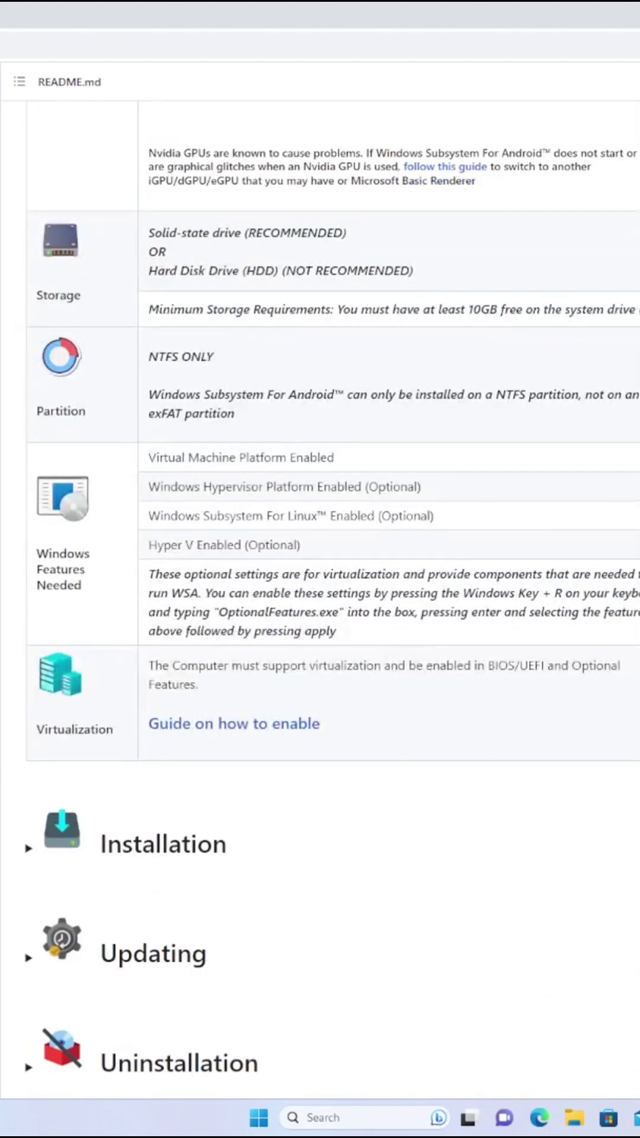
{"action": "left_click", "coordinate": [161, 848]}
{"action": "scroll", "coordinate": [271, 853], "scroll_direction": "down", "scroll_amount": 5}
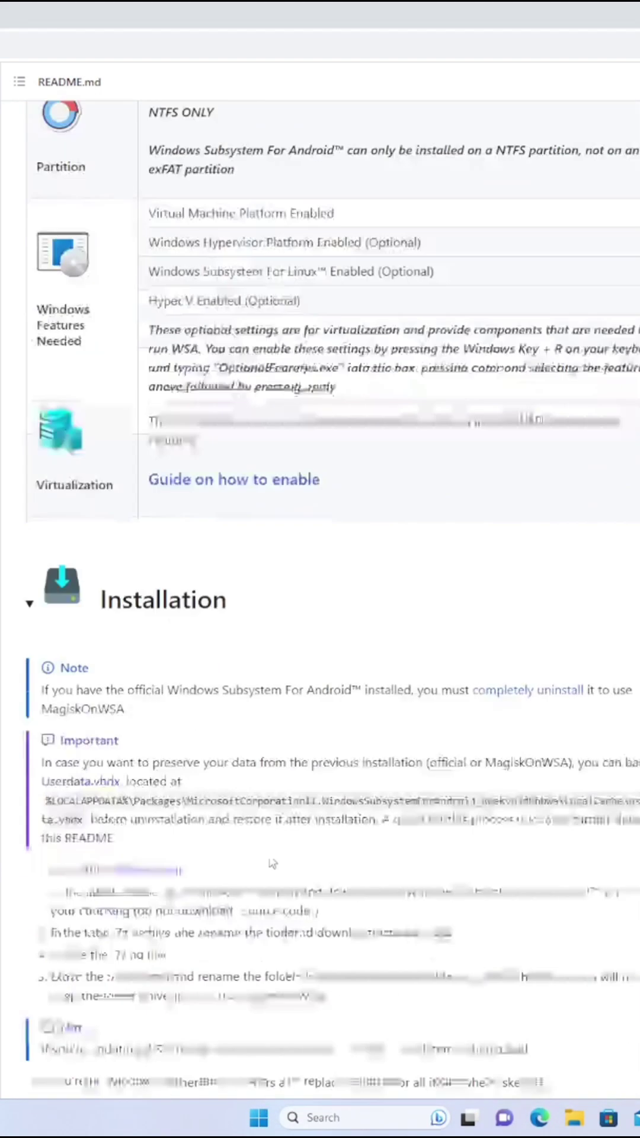
{"action": "scroll", "coordinate": [285, 838], "scroll_direction": "up", "scroll_amount": 20}
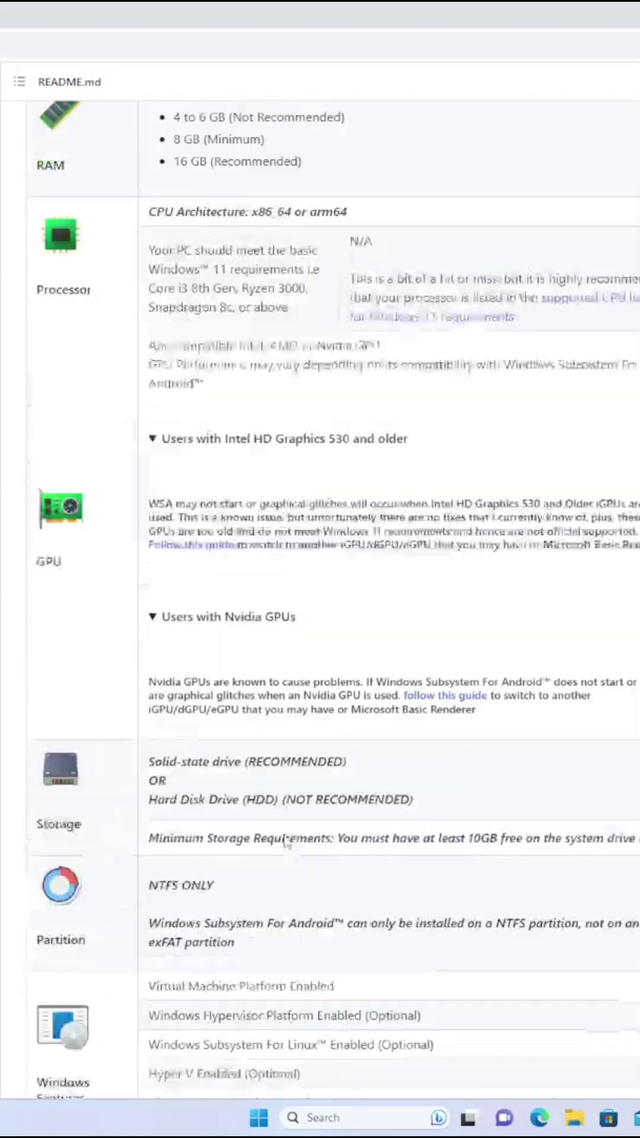
{"action": "scroll", "coordinate": [285, 839], "scroll_direction": "up", "scroll_amount": 10}
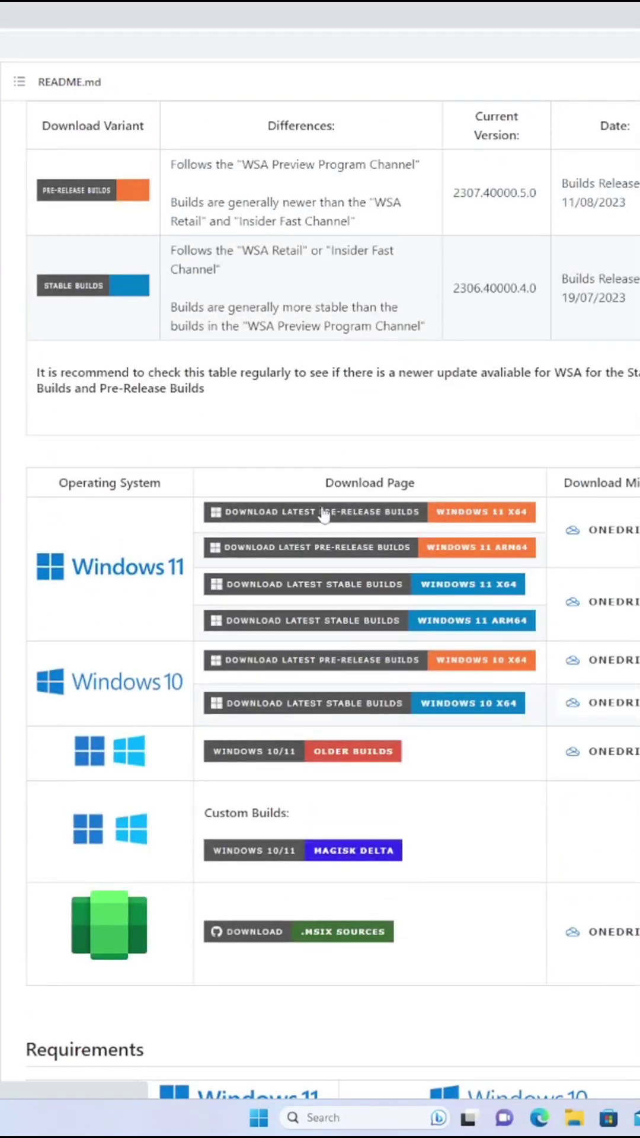
- Open the 2307.40000.5.0 Windows 11 x64 pre-release and download its MindTheGapps-13.0-RemovedAmazon .7z asset
{"action": "left_click", "coordinate": [325, 514]}
{"action": "scroll", "coordinate": [279, 775], "scroll_direction": "down", "scroll_amount": 15}
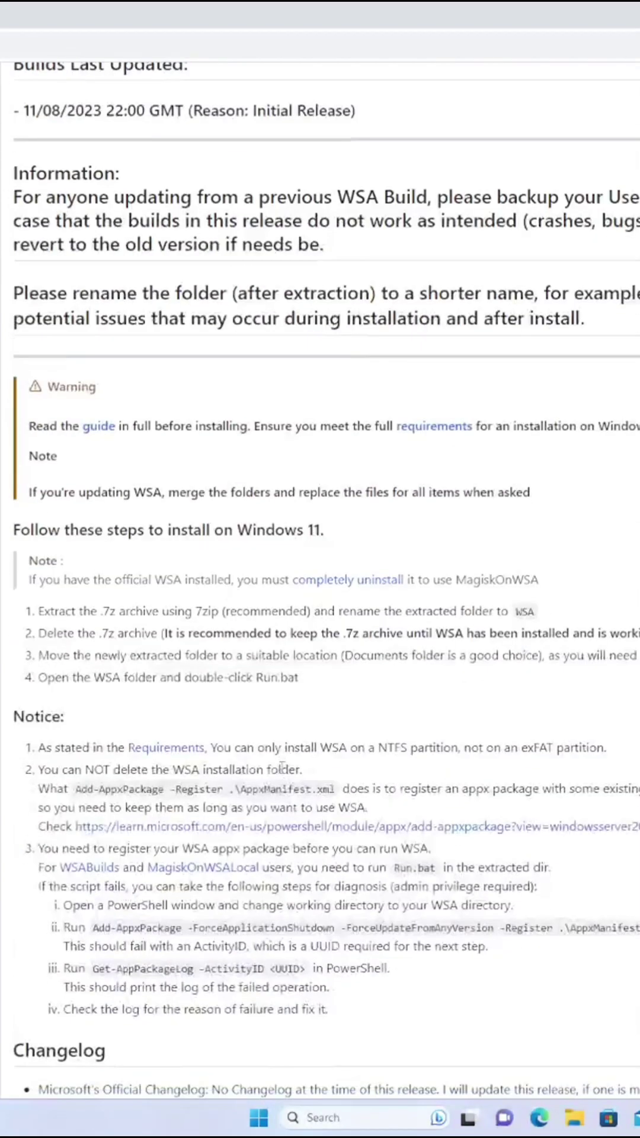
{"action": "scroll", "coordinate": [281, 773], "scroll_direction": "down", "scroll_amount": 12}
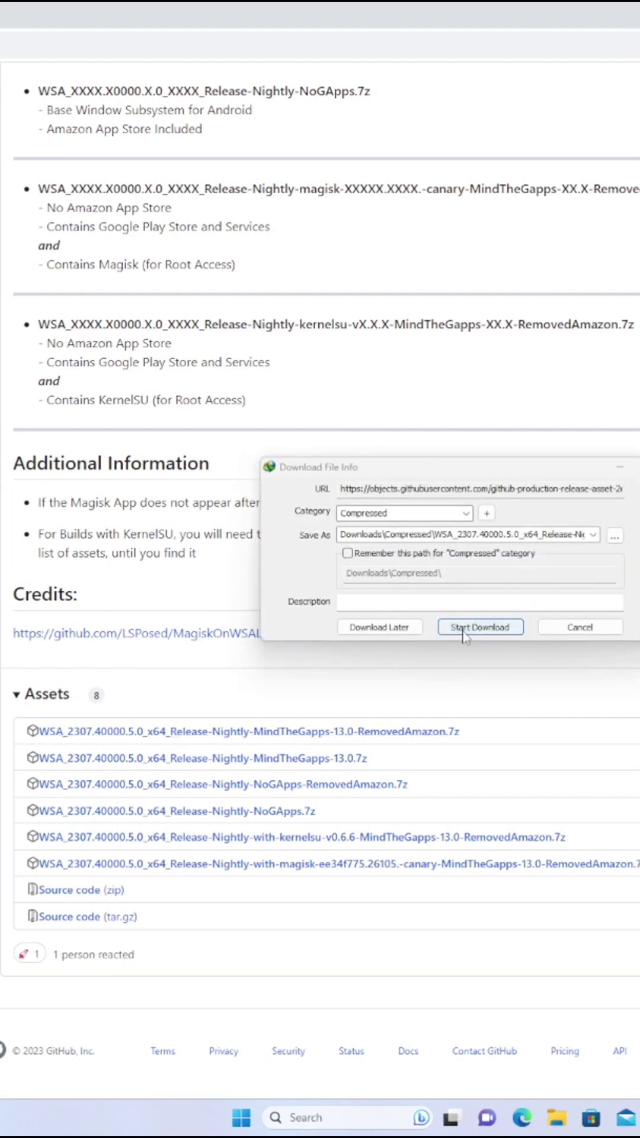
{"action": "left_click", "coordinate": [465, 627]}
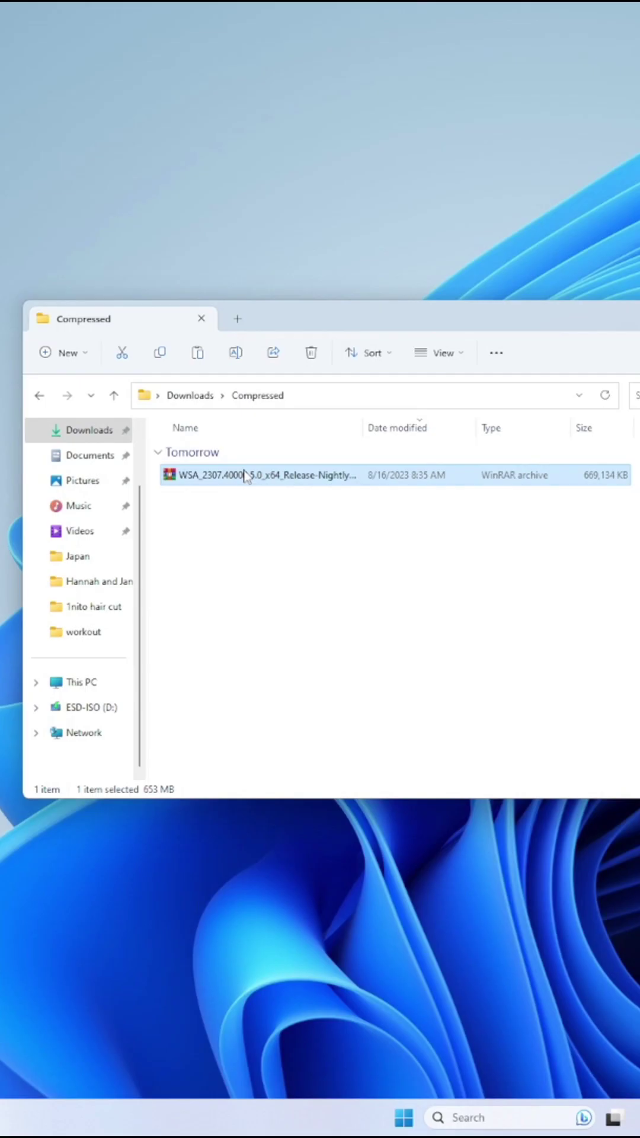
- Extract the downloaded WSA .7z archive into its own folder via Show more options
{"action": "right_click", "coordinate": [249, 475]}
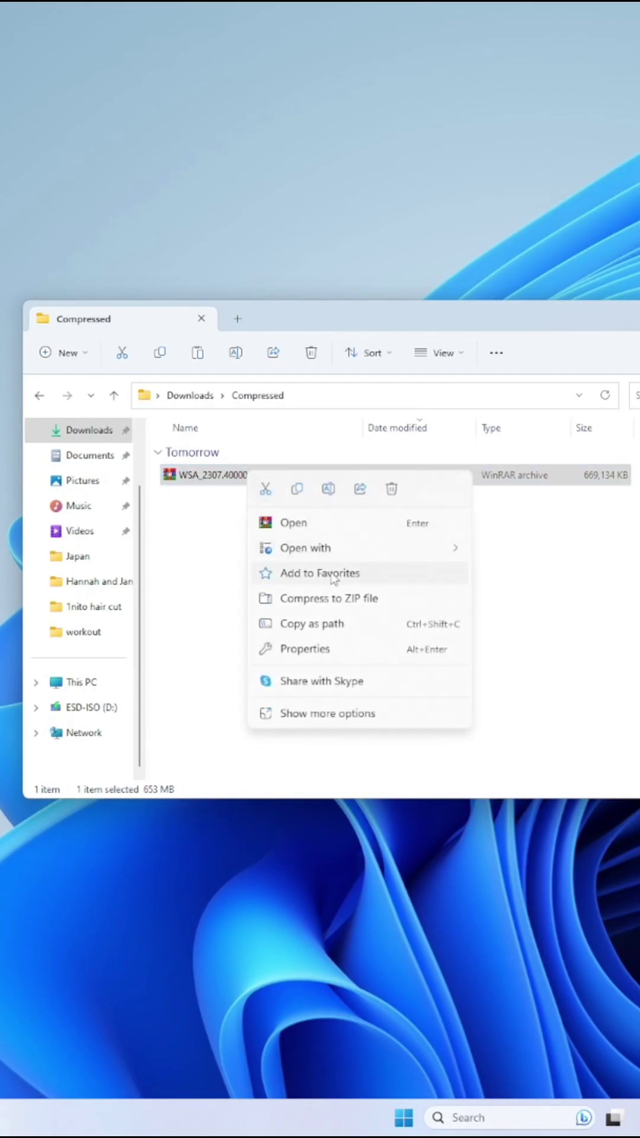
{"action": "left_click", "coordinate": [354, 721]}
{"action": "left_click", "coordinate": [416, 458]}
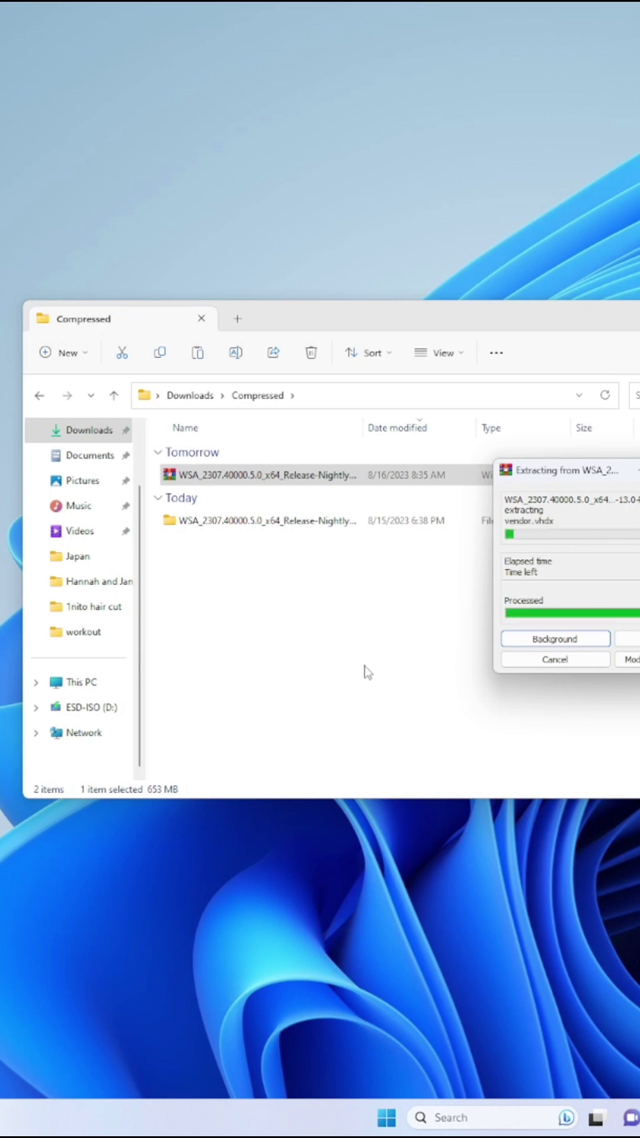
- Open the nested extracted WSA folder and launch Run.bat to start the installation
{"action": "left_click", "coordinate": [261, 526]}
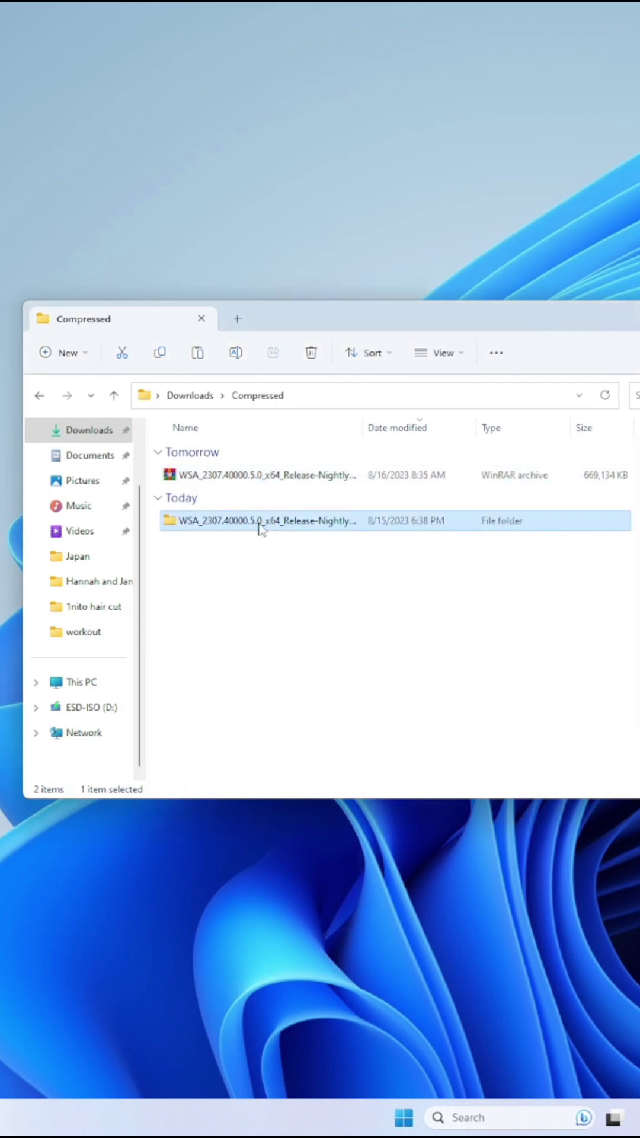
{"action": "double_click", "coordinate": [261, 526]}
{"action": "double_click", "coordinate": [226, 485]}
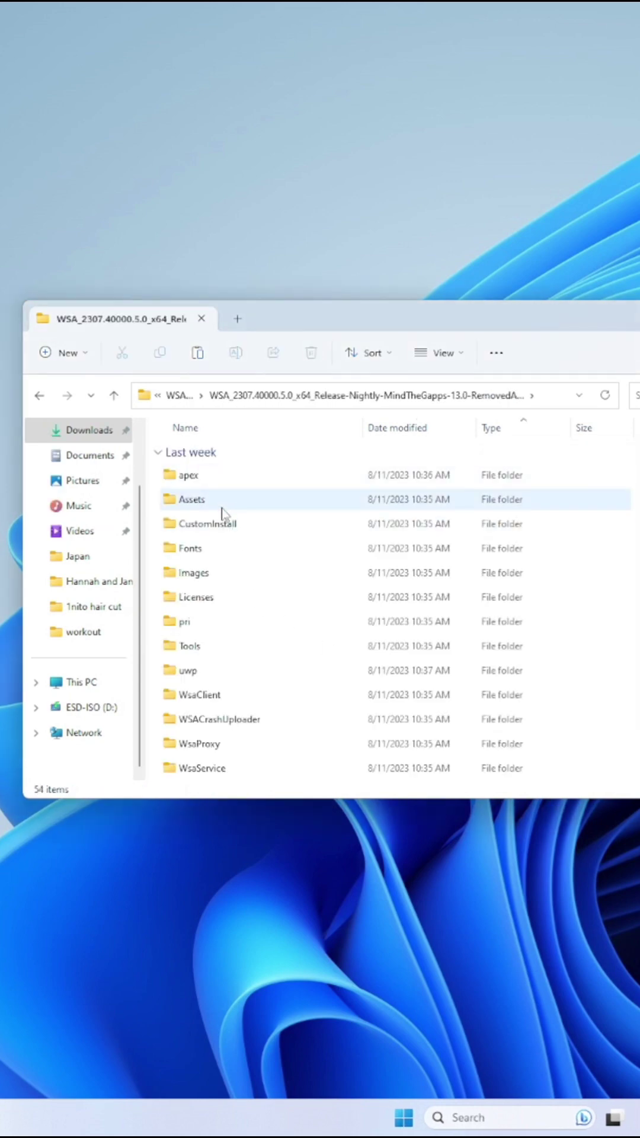
{"action": "scroll", "coordinate": [214, 549], "scroll_direction": "down", "scroll_amount": 5}
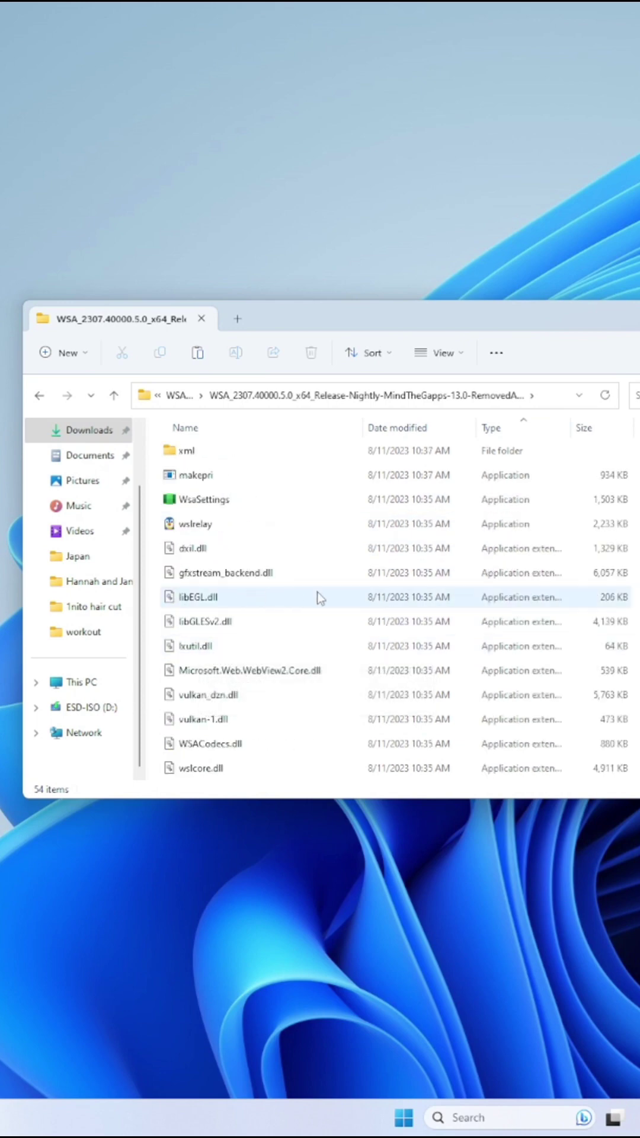
{"action": "scroll", "coordinate": [319, 597], "scroll_direction": "down", "scroll_amount": 3}
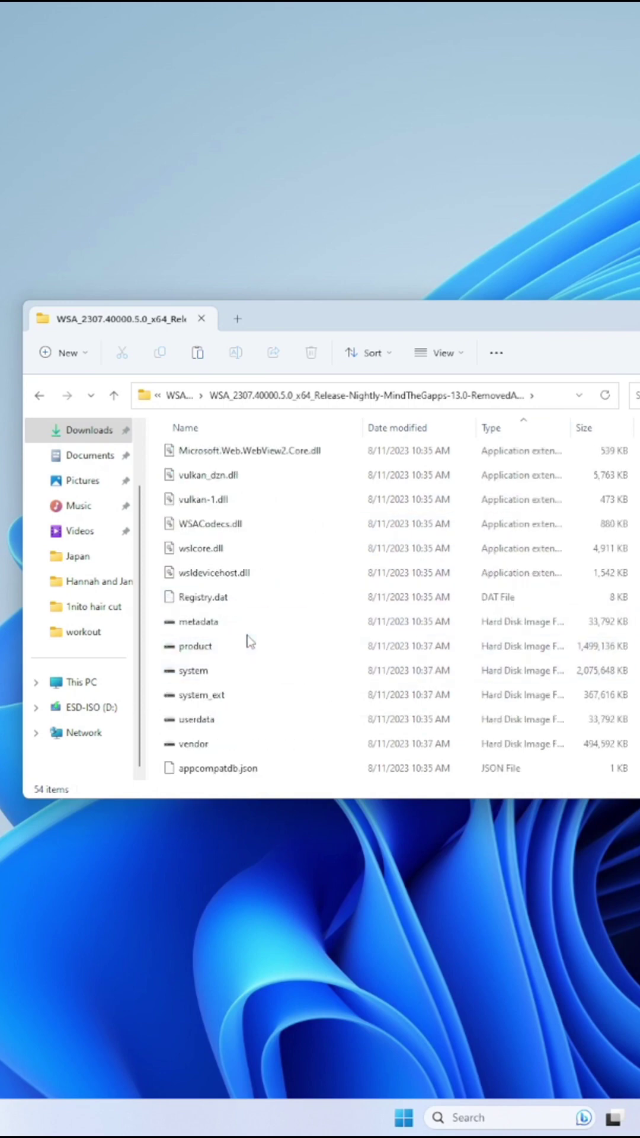
{"action": "scroll", "coordinate": [249, 640], "scroll_direction": "down", "scroll_amount": 6}
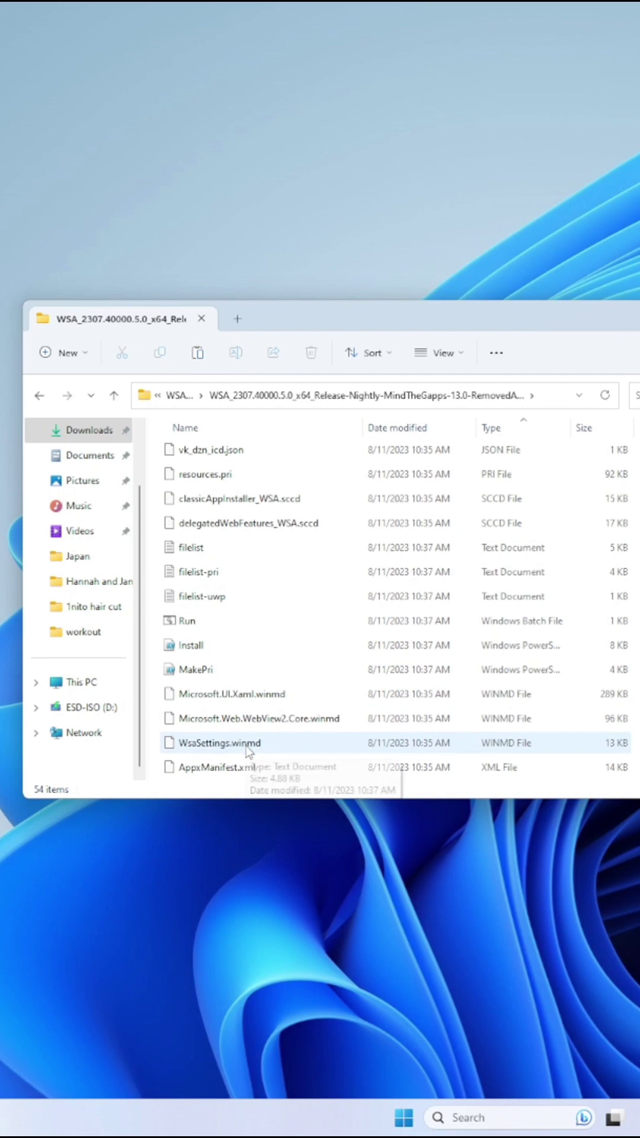
{"action": "left_click", "coordinate": [204, 627]}
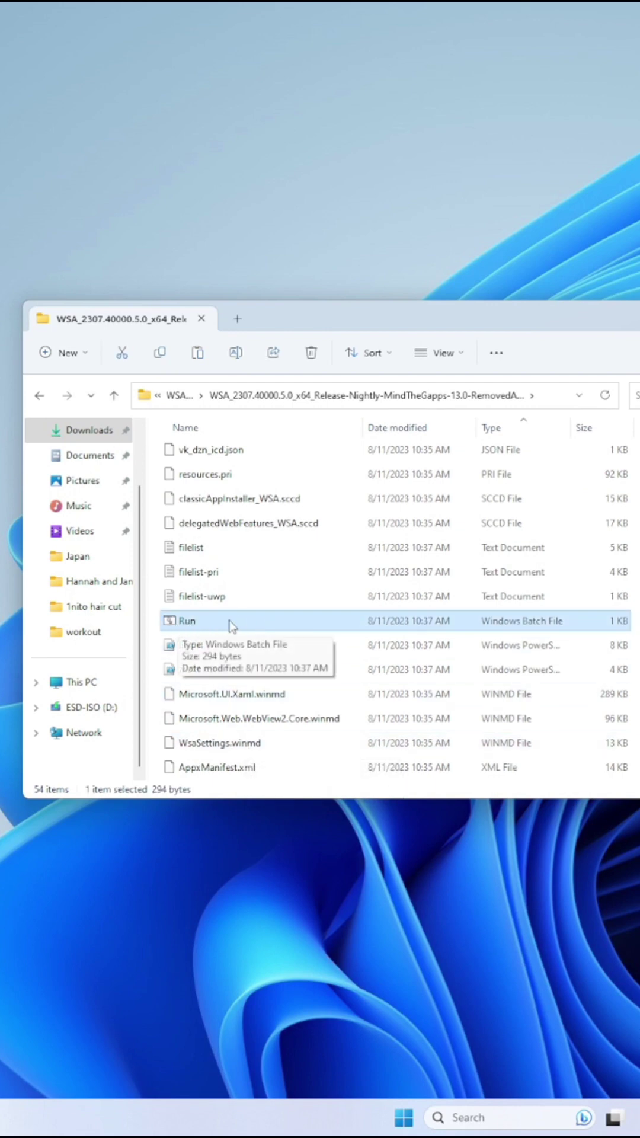
{"action": "double_click", "coordinate": [231, 628]}
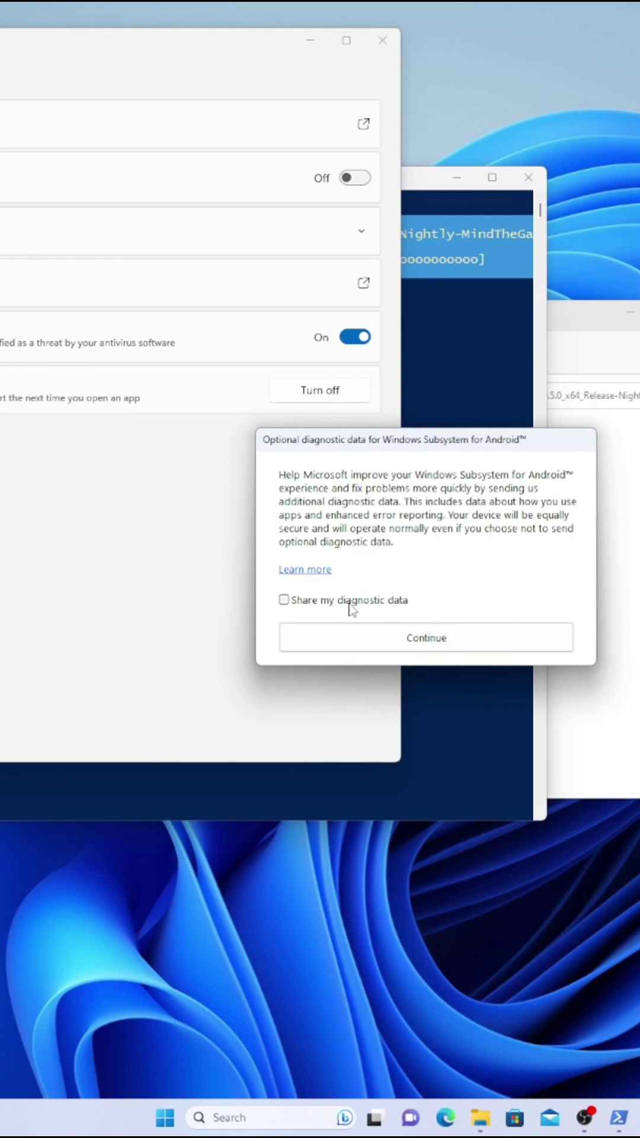
- Continue past the diagnostic data prompt with 'Share my diagnostic data' left unchecked
{"action": "left_click", "coordinate": [298, 633]}
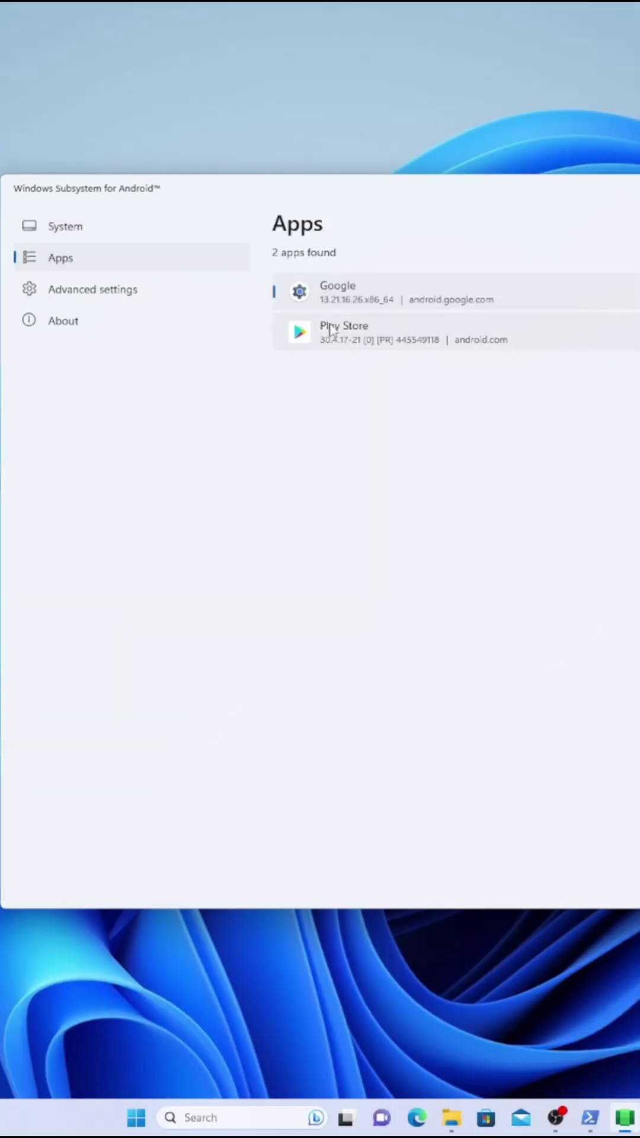
- Browse Advanced settings, checking graphics, memory (kept at Default 6 GB) and window focus options
{"action": "left_click", "coordinate": [107, 296]}
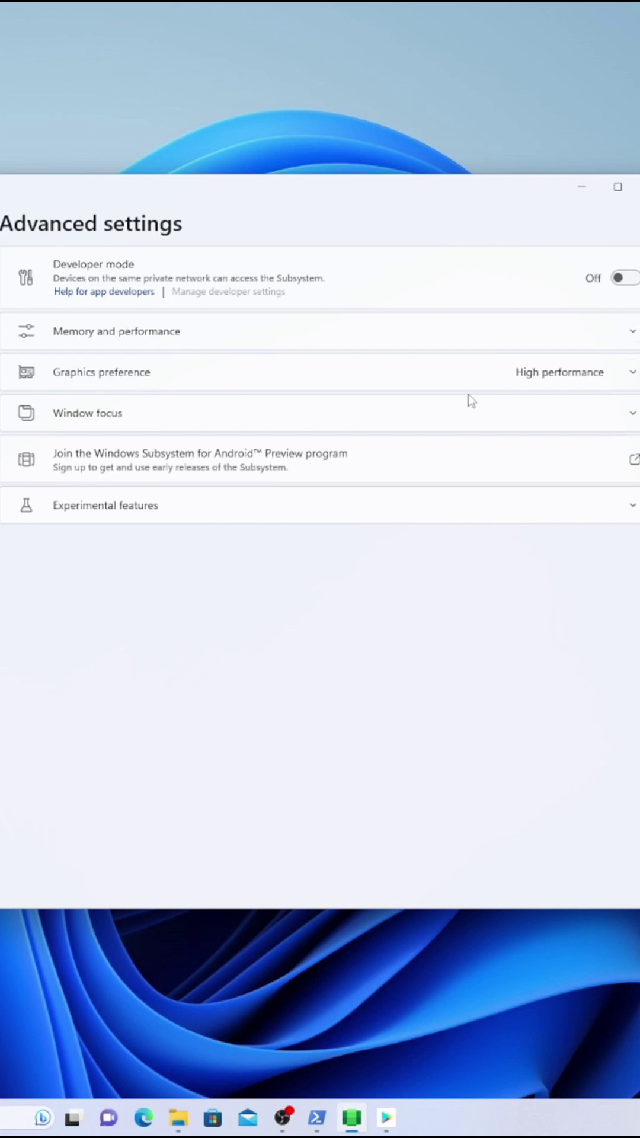
{"action": "left_click", "coordinate": [633, 372]}
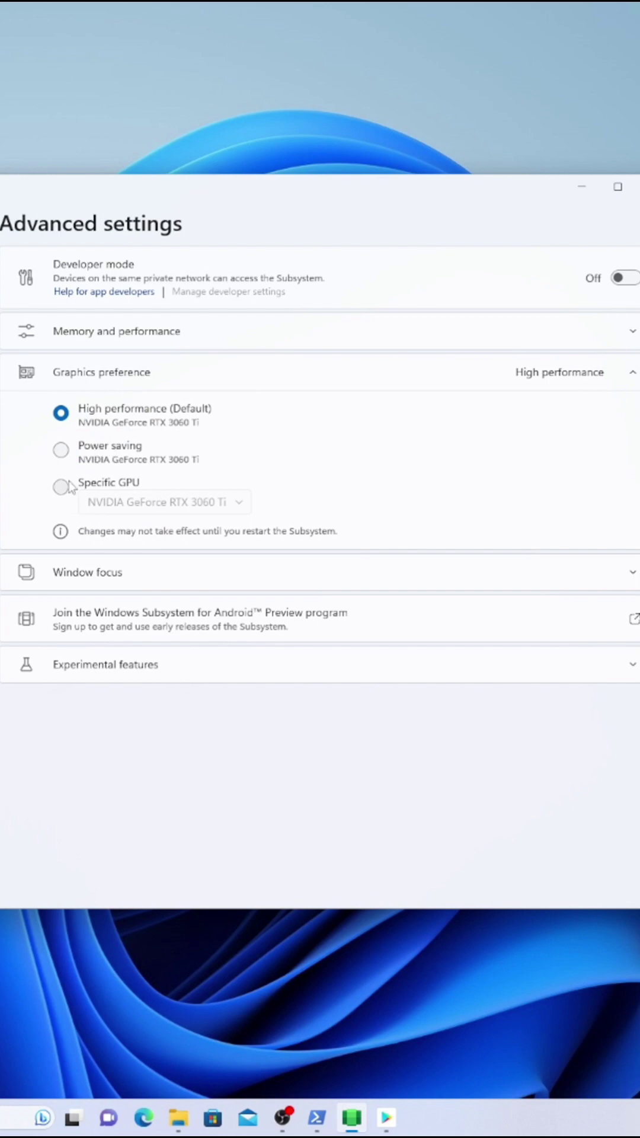
{"action": "left_click", "coordinate": [633, 373]}
{"action": "left_click", "coordinate": [633, 332]}
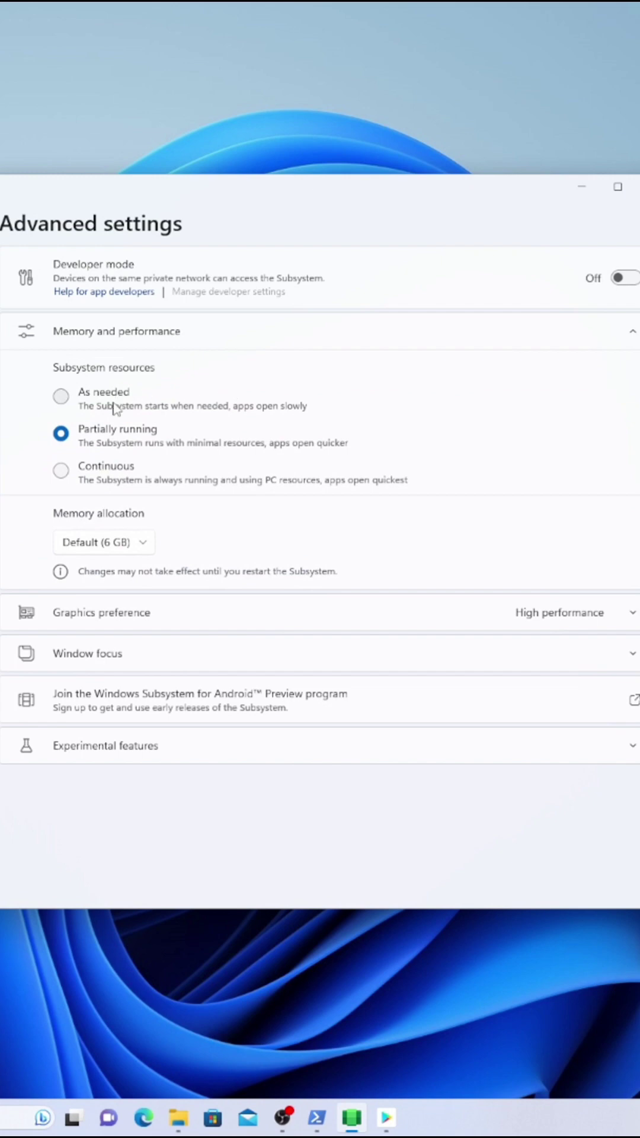
{"action": "left_click", "coordinate": [81, 550]}
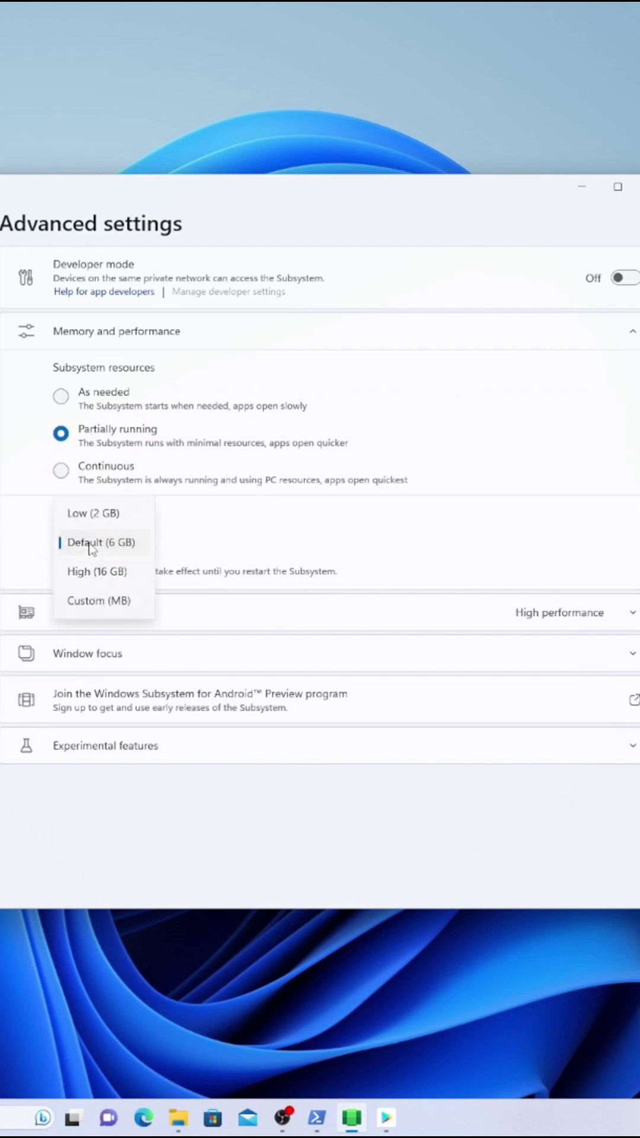
{"action": "left_click", "coordinate": [288, 551]}
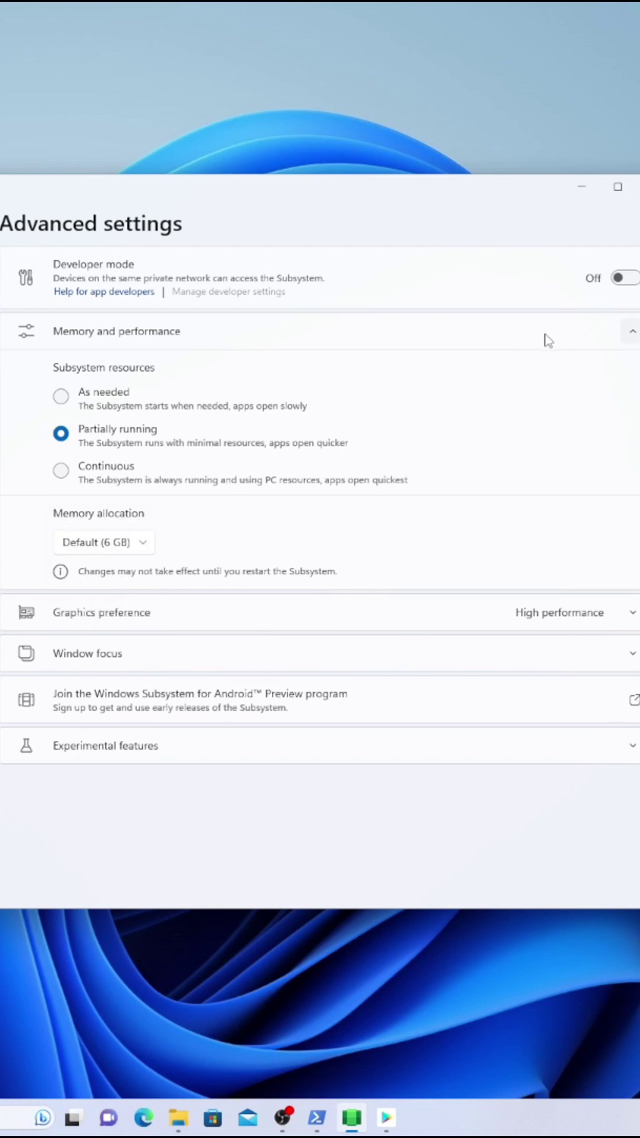
{"action": "left_click", "coordinate": [633, 334]}
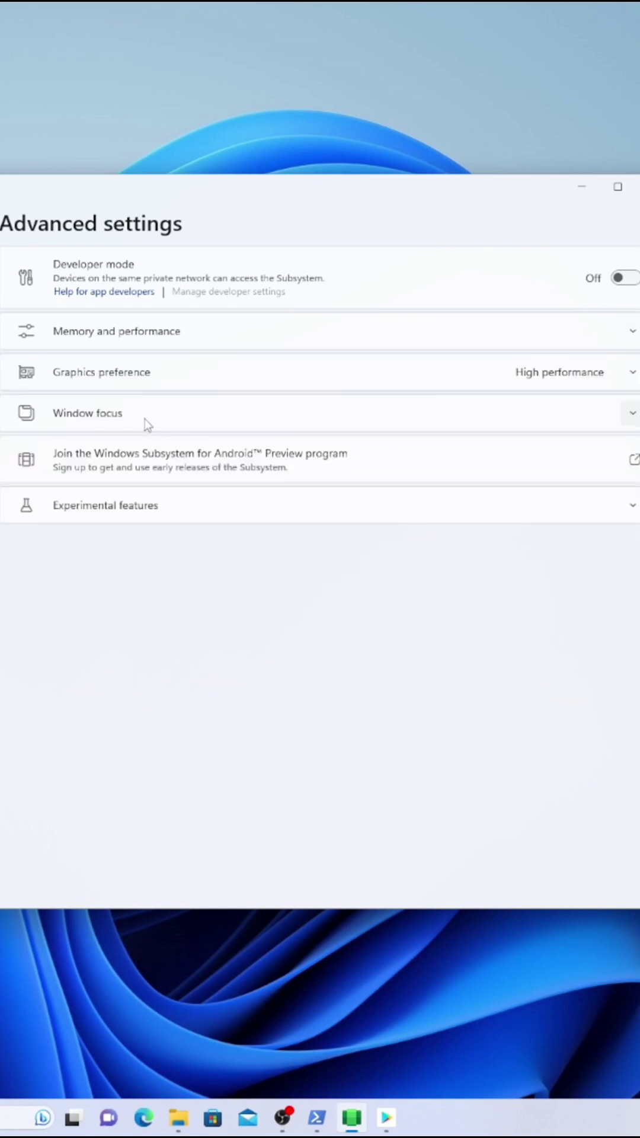
{"action": "left_click", "coordinate": [630, 415]}
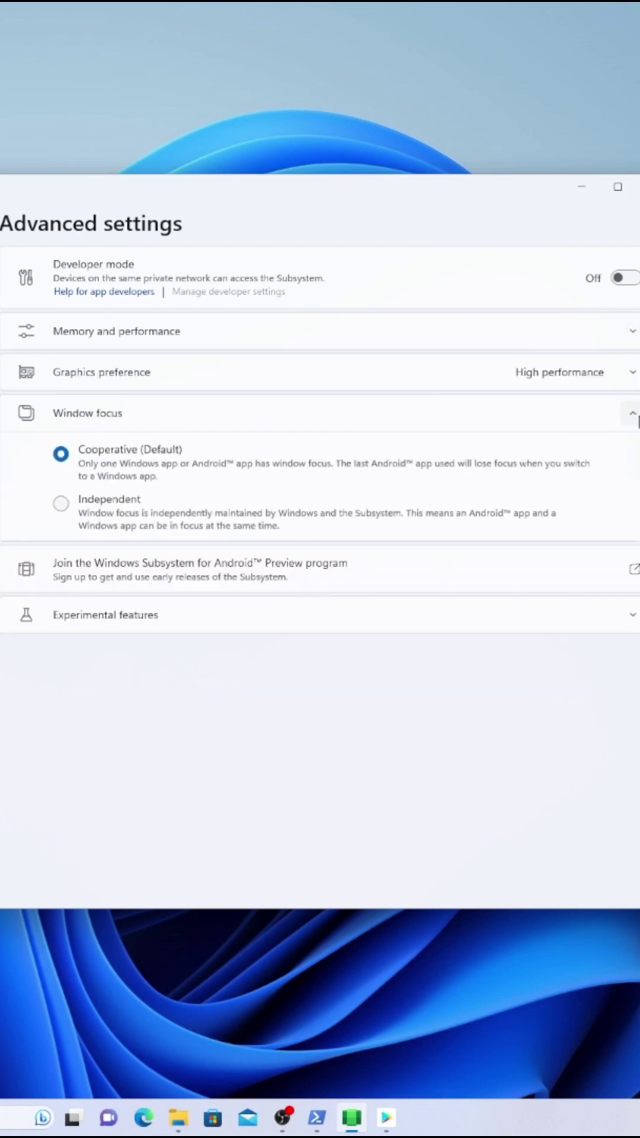
{"action": "left_click", "coordinate": [633, 415]}
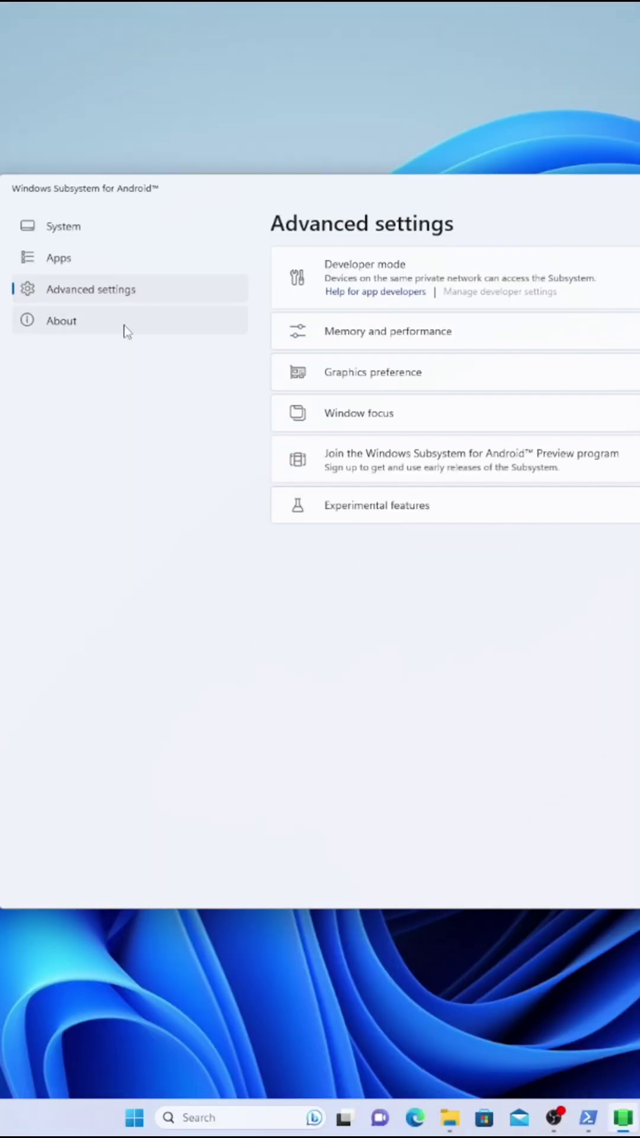
- View the About info and the Apps list showing Google and Play Store, then open System
{"action": "left_click", "coordinate": [128, 329]}
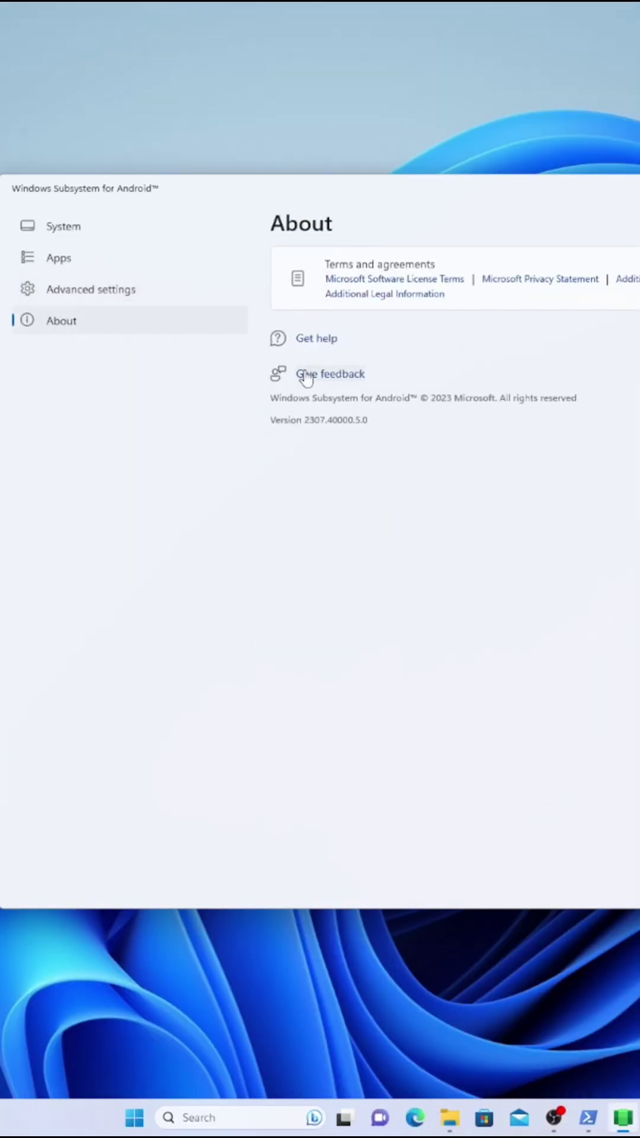
{"action": "left_click", "coordinate": [84, 266]}
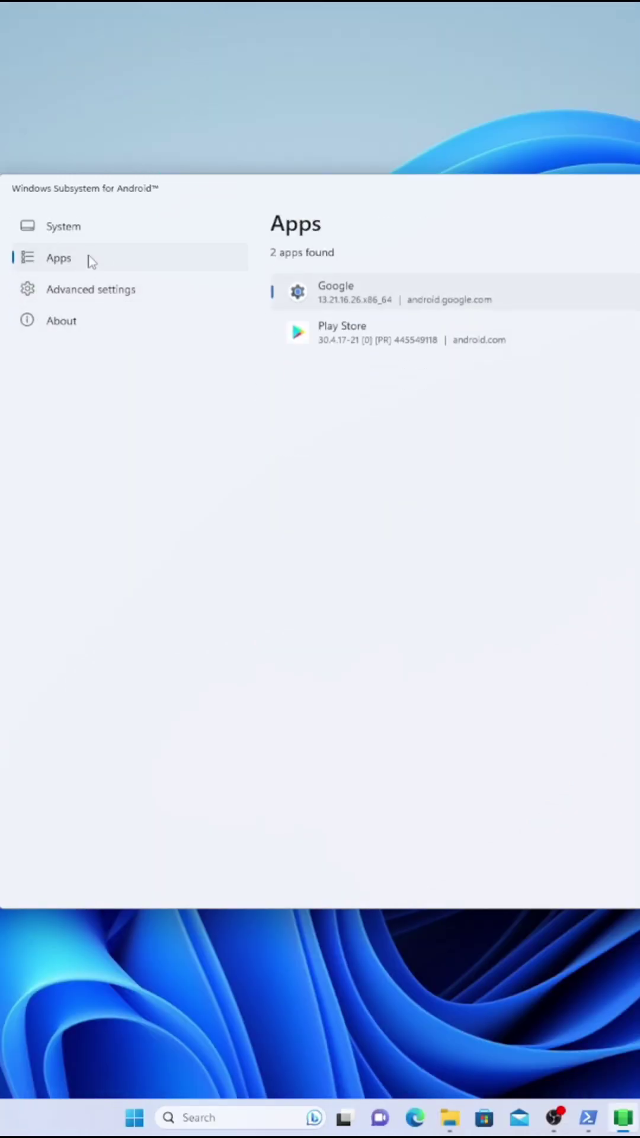
{"action": "left_click", "coordinate": [94, 229]}
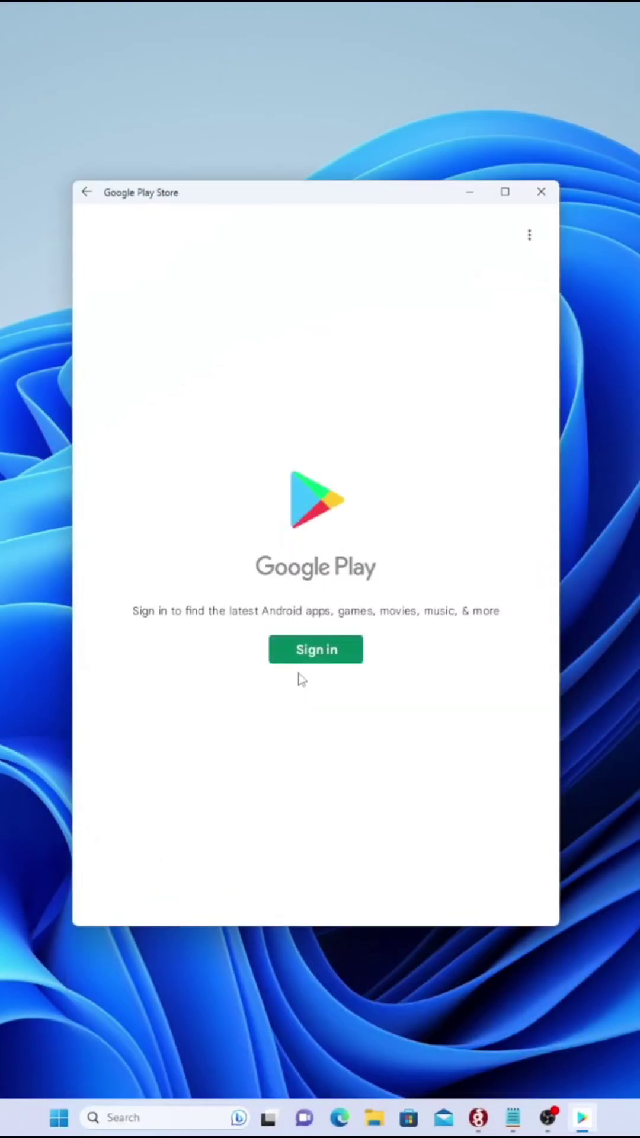
- Sign in to Play Store by entering the Google account e-mail and password
{"action": "left_click", "coordinate": [304, 652]}
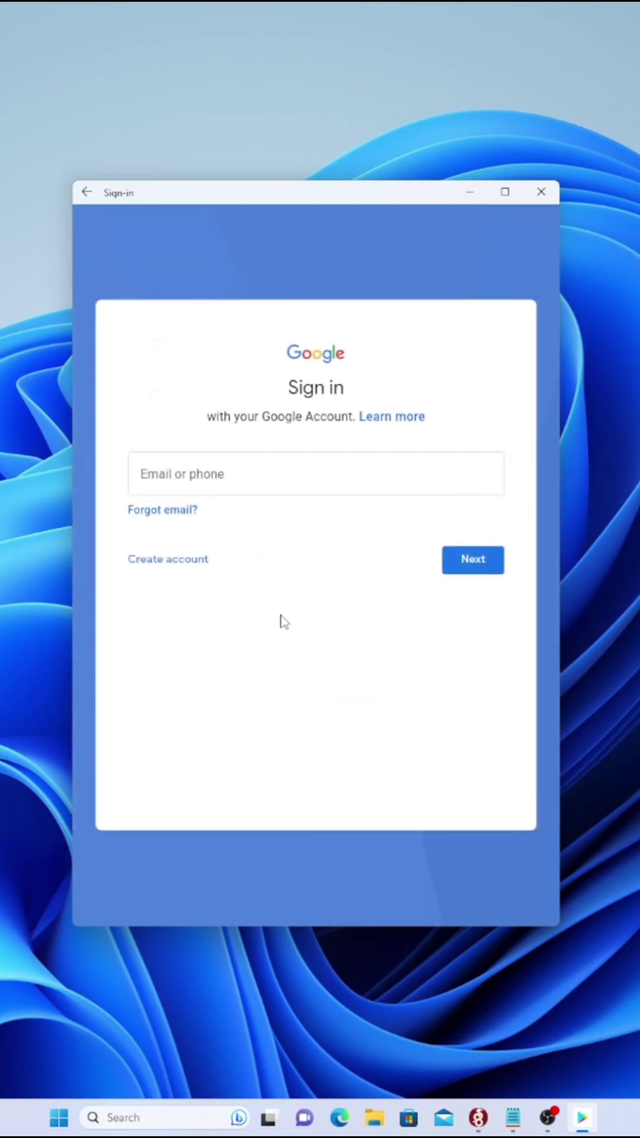
{"action": "left_click", "coordinate": [255, 488]}
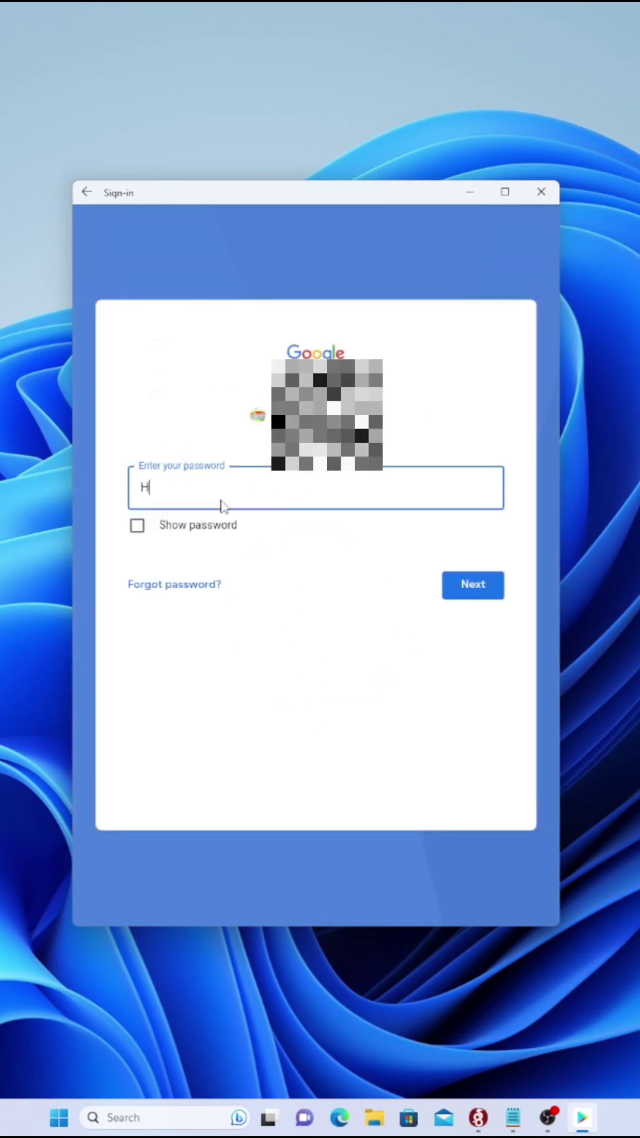
{"action": "type", "text": "*********g"}
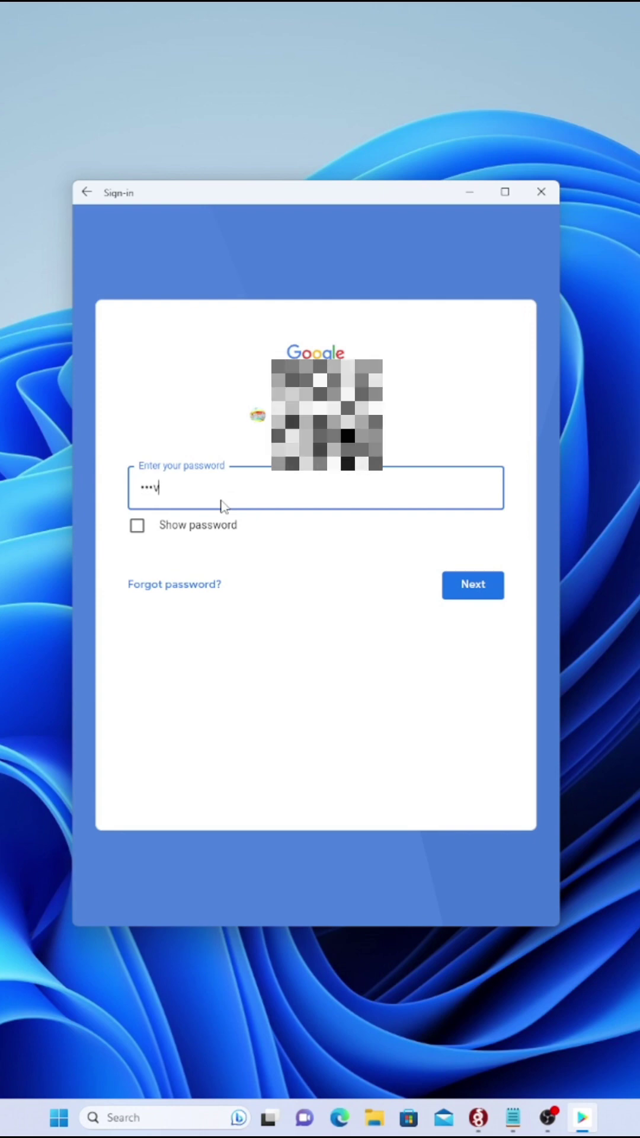
{"action": "key", "text": "Return"}
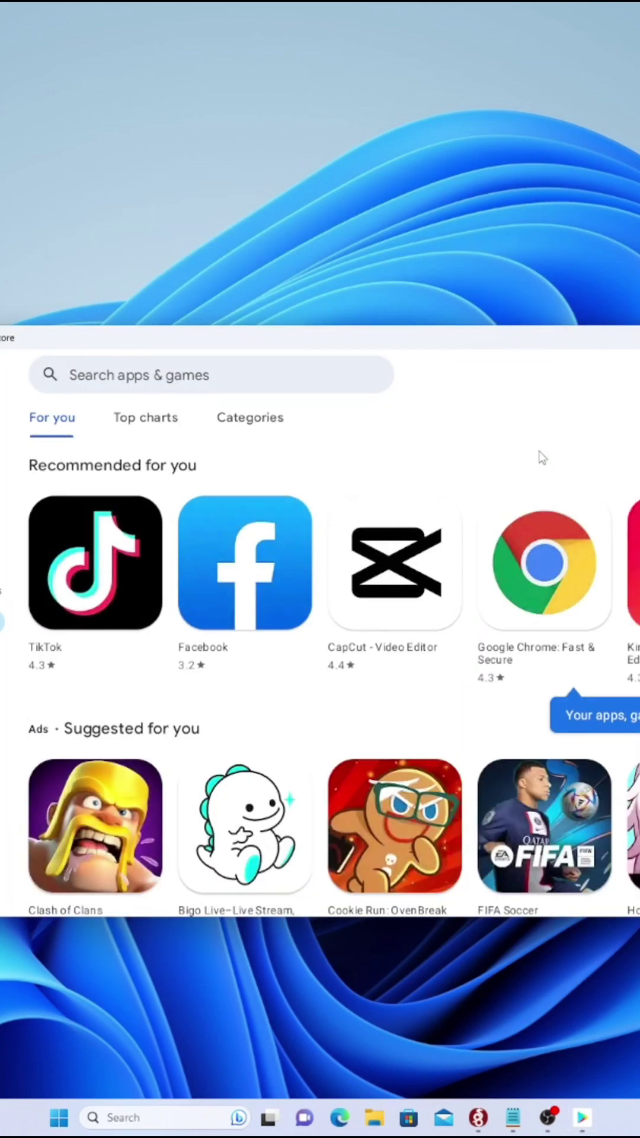
- Stretch the Play Store window into tall portrait, open Facebook and install it
{"action": "left_click_drag", "start_coordinate": [456, 325], "coordinate": [447, 81]}
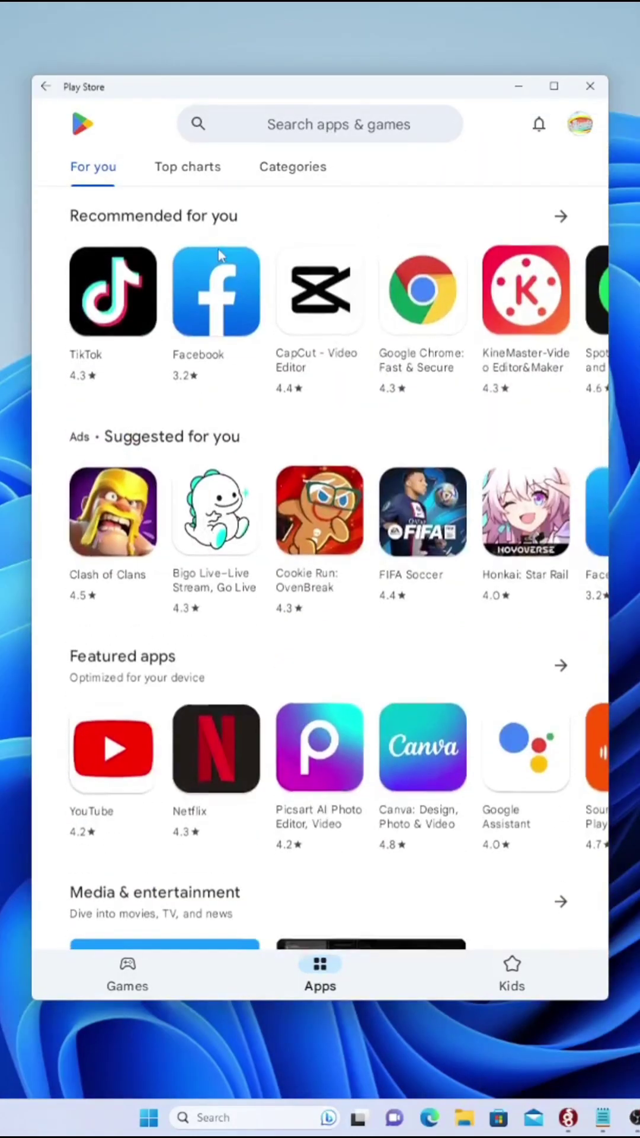
{"action": "left_click", "coordinate": [220, 255]}
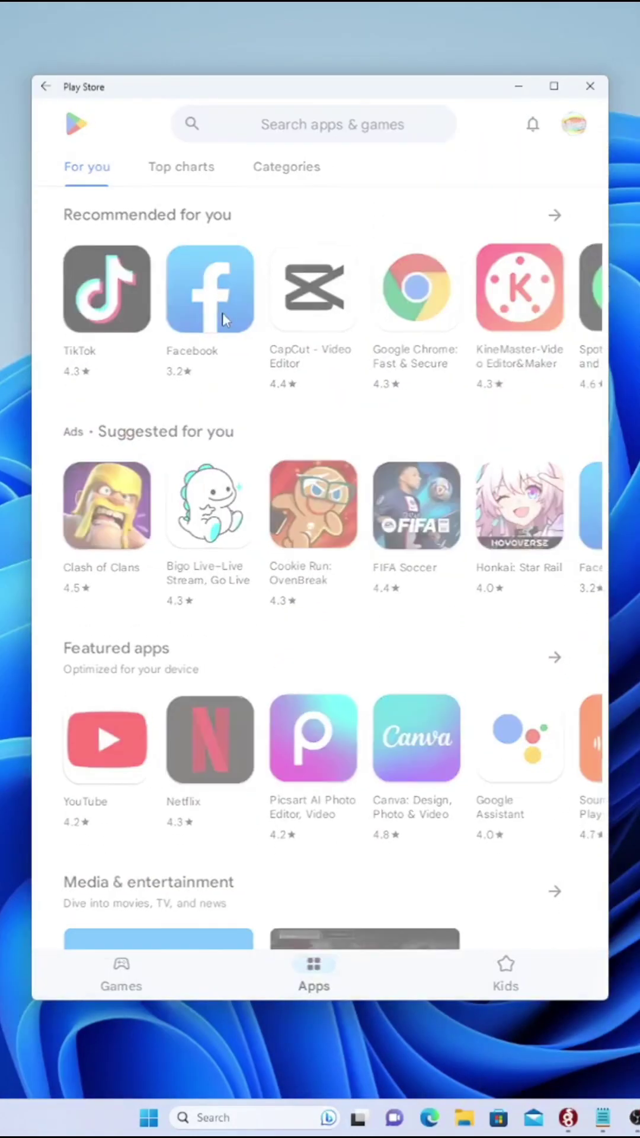
{"action": "left_click", "coordinate": [504, 190]}
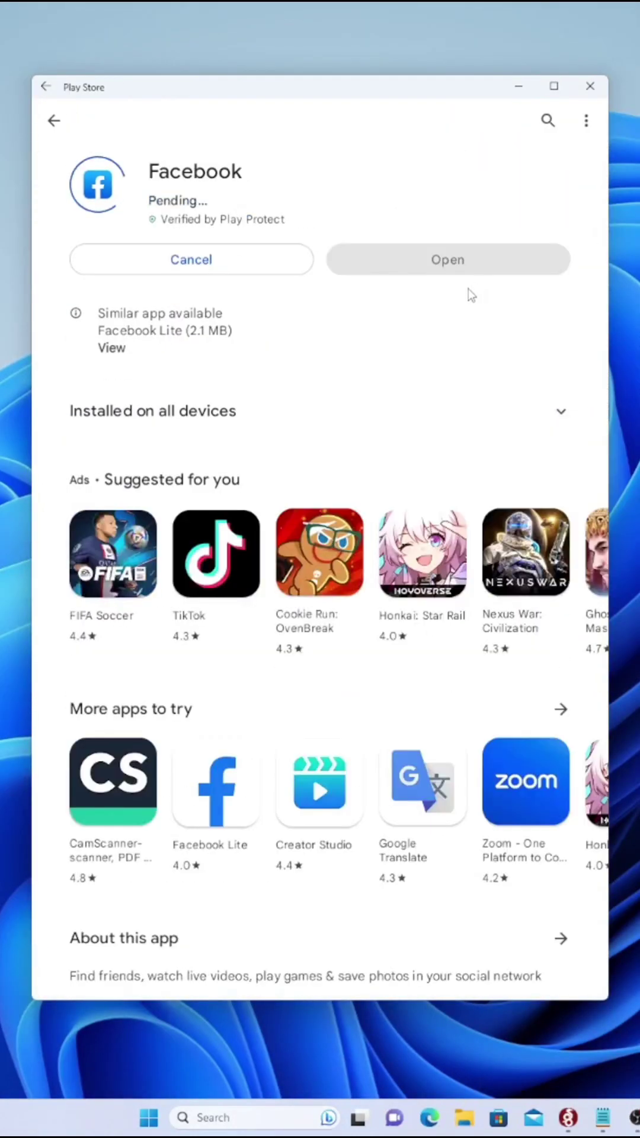
{"action": "left_click", "coordinate": [474, 410]}
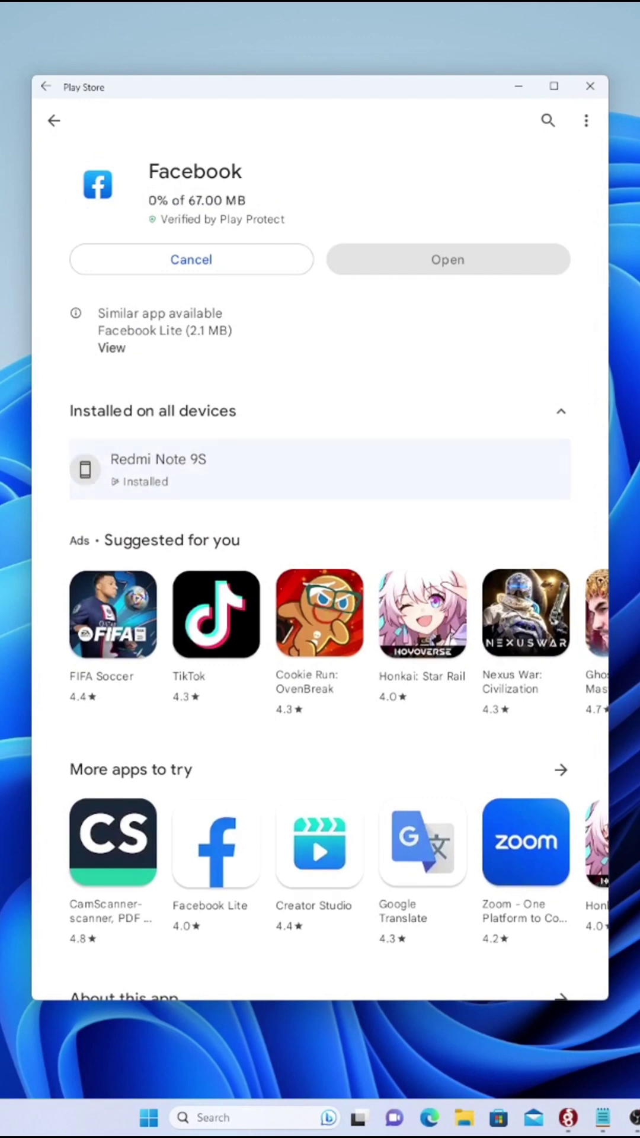
{"action": "left_click", "coordinate": [474, 411]}
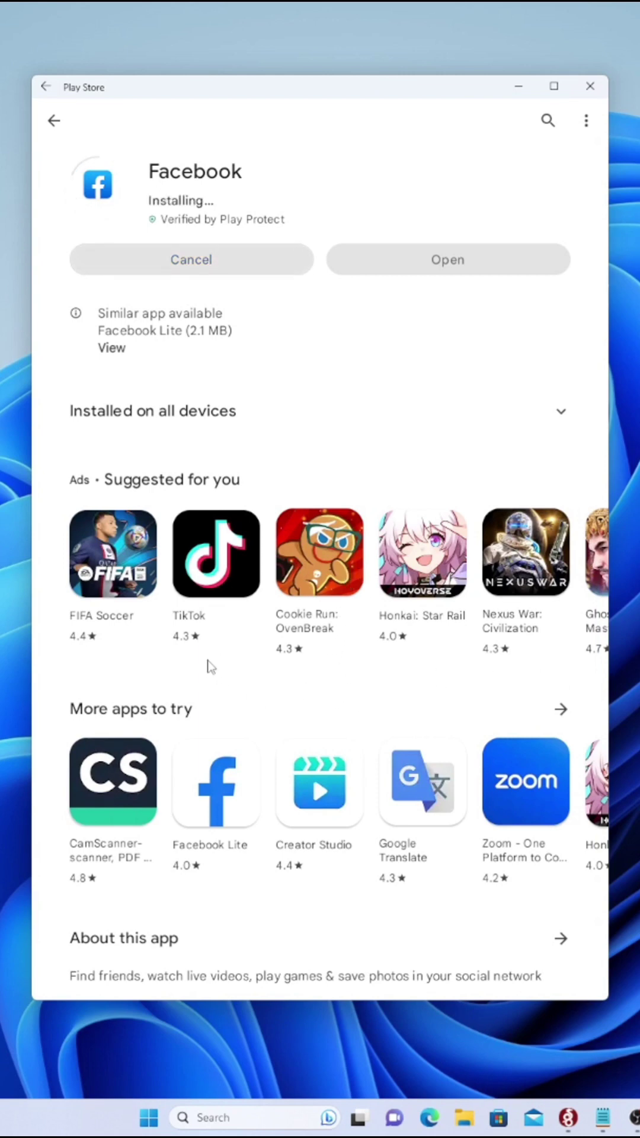
- Go back to For you, scroll the recommendations, and look at the Filmora app page
{"action": "left_click", "coordinate": [55, 121]}
{"action": "scroll", "coordinate": [320, 712], "scroll_direction": "down", "scroll_amount": 15}
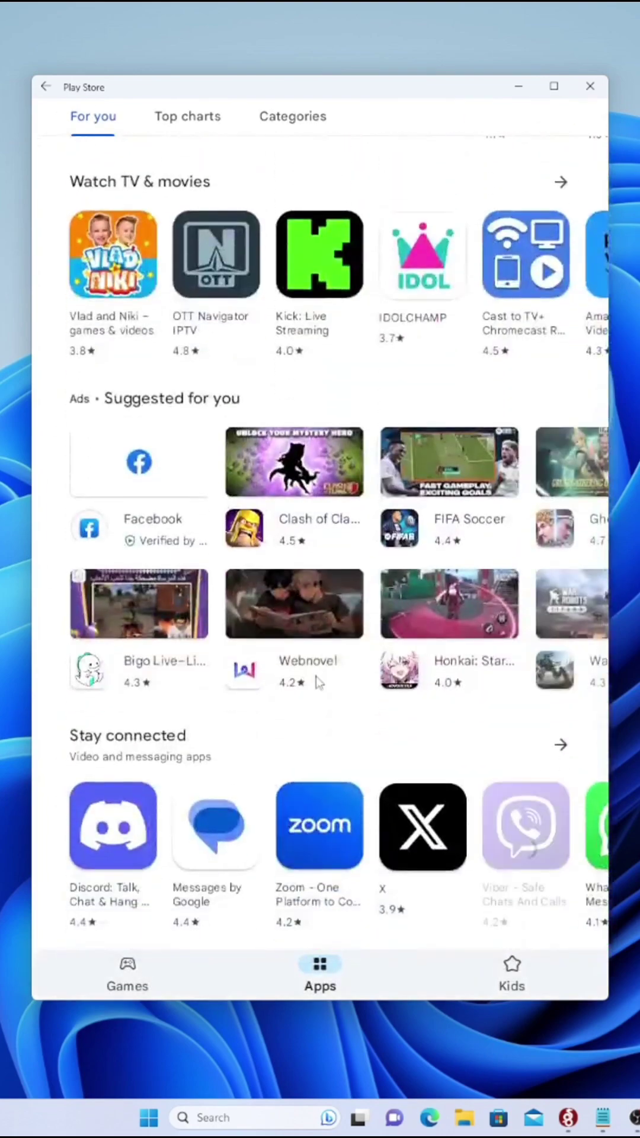
{"action": "scroll", "coordinate": [318, 682], "scroll_direction": "down", "scroll_amount": 12}
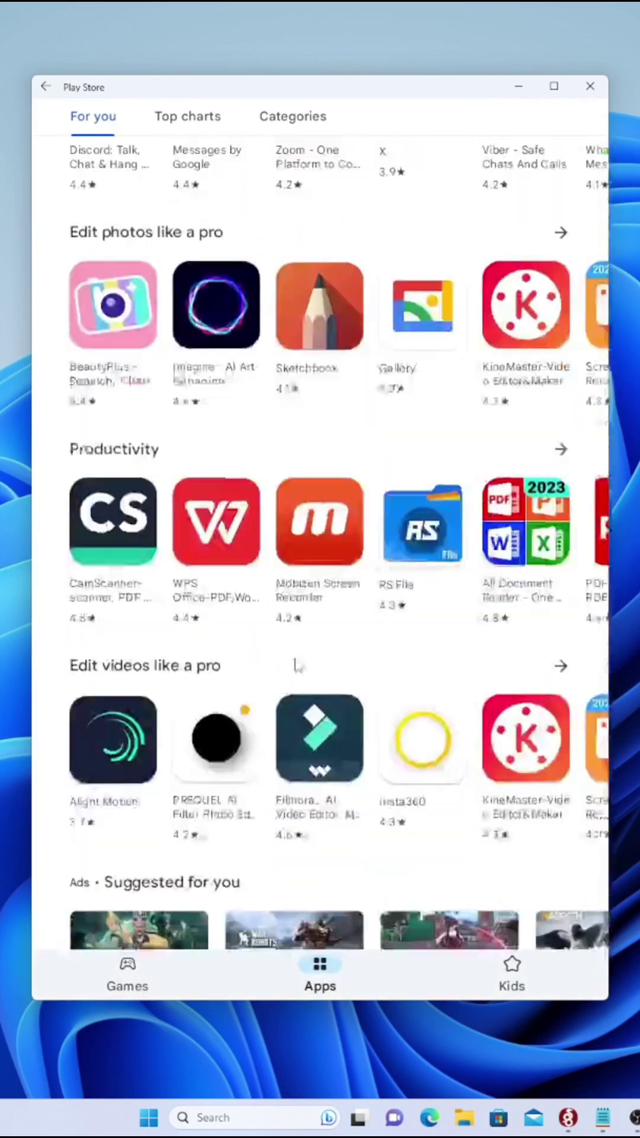
{"action": "scroll", "coordinate": [297, 665], "scroll_direction": "down", "scroll_amount": 5}
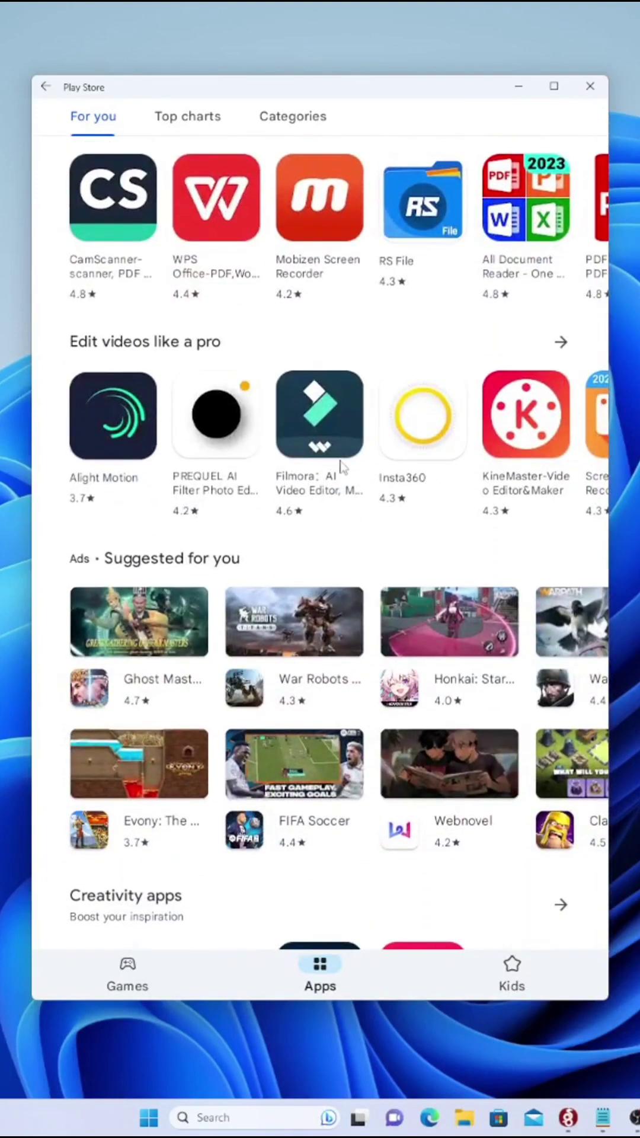
{"action": "left_click", "coordinate": [343, 430]}
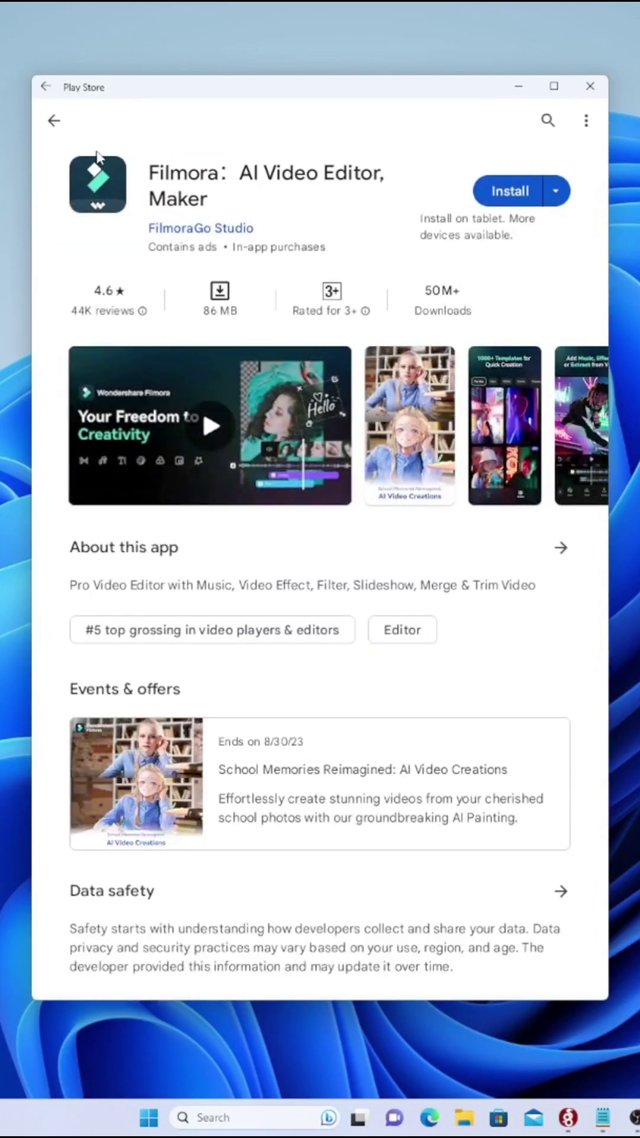
{"action": "left_click", "coordinate": [54, 122]}
- Scroll back to the top of For you and bring another taskbar window forward
{"action": "scroll", "coordinate": [436, 709], "scroll_direction": "down", "scroll_amount": 12}
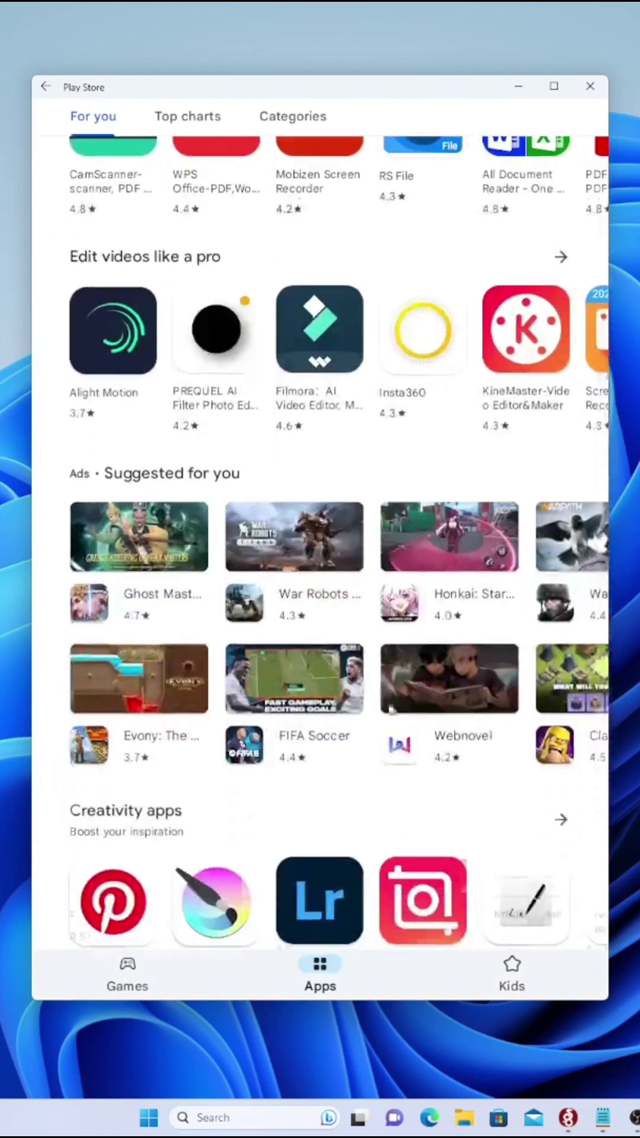
{"action": "scroll", "coordinate": [436, 710], "scroll_direction": "down", "scroll_amount": 12}
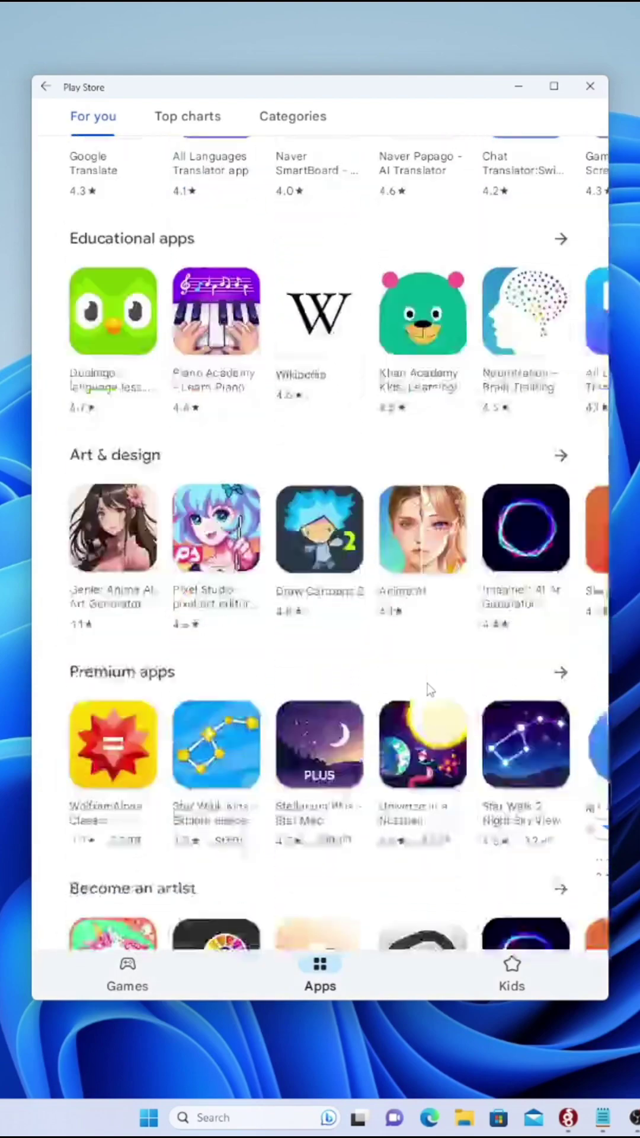
{"action": "scroll", "coordinate": [426, 674], "scroll_direction": "up", "scroll_amount": 20}
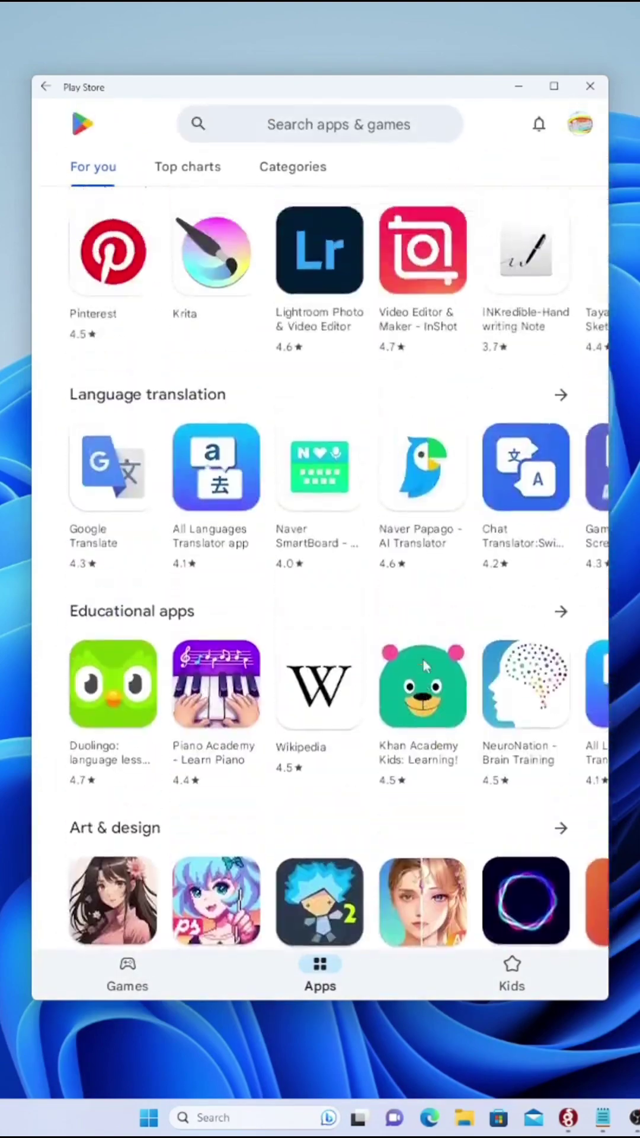
{"action": "scroll", "coordinate": [419, 673], "scroll_direction": "up", "scroll_amount": 20}
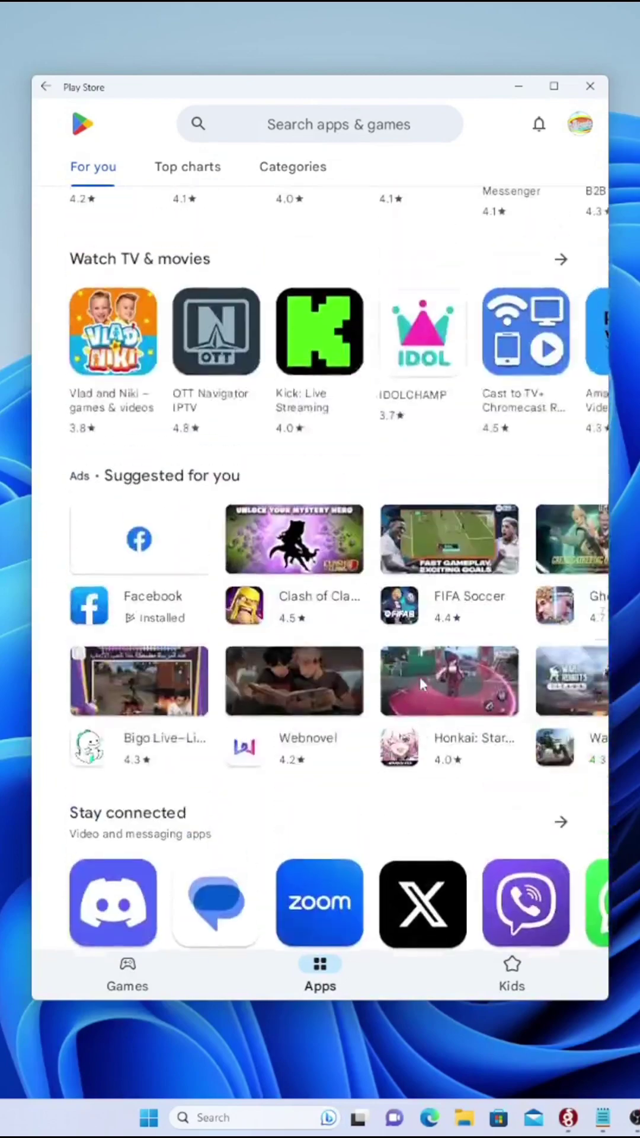
{"action": "scroll", "coordinate": [379, 671], "scroll_direction": "up", "scroll_amount": 4}
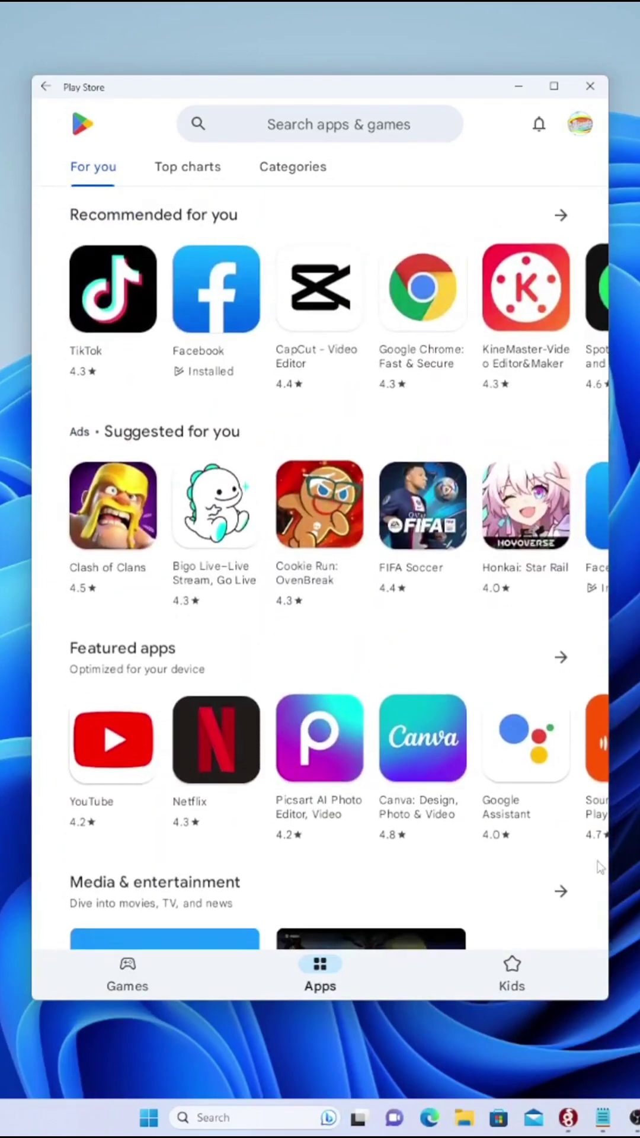
{"action": "left_click", "coordinate": [567, 1117]}
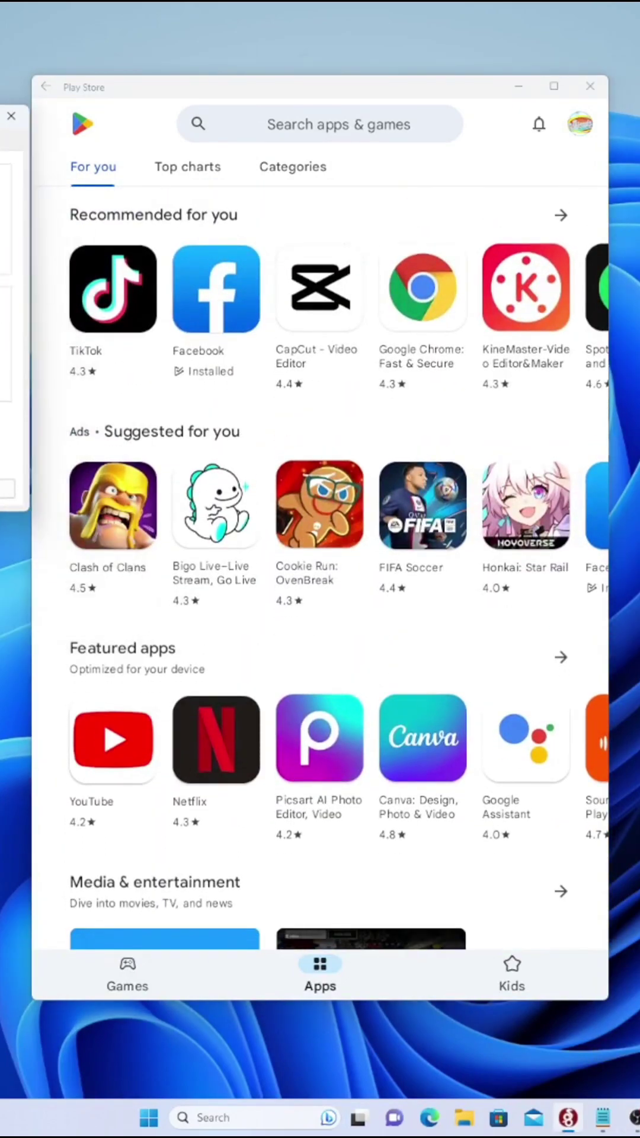